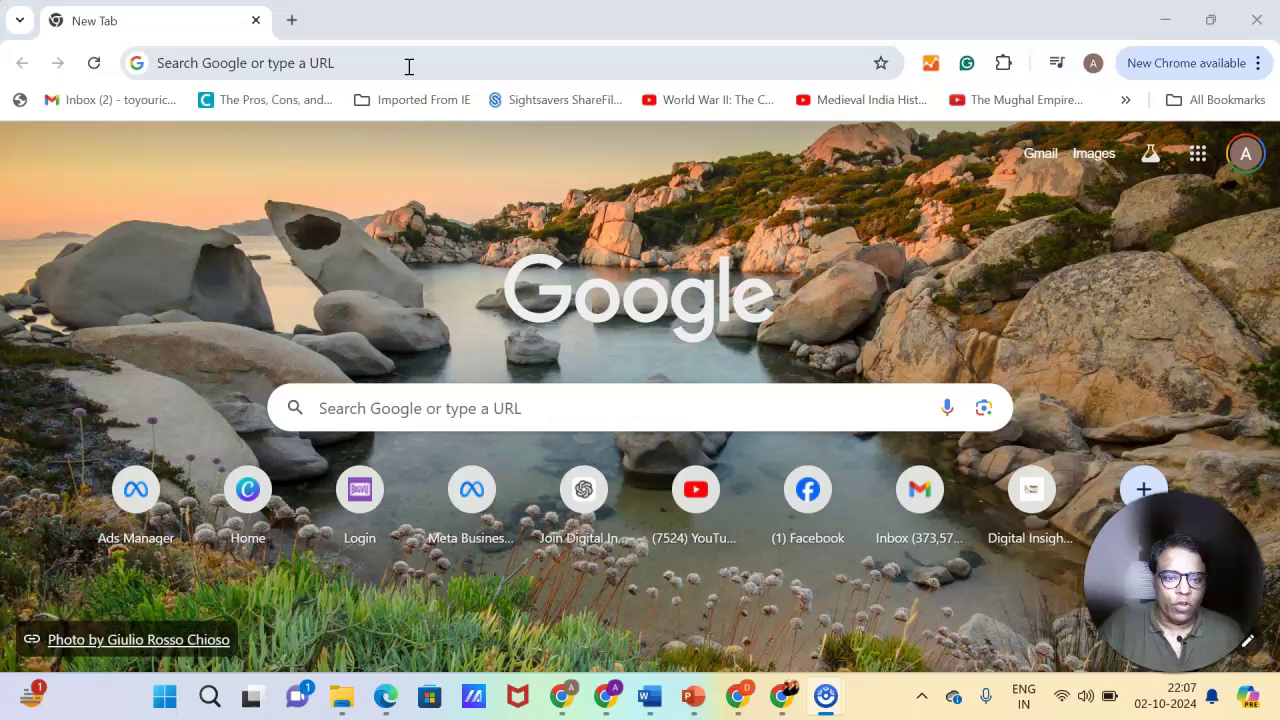
Step: Type 'ads' in Chrome's address bar and load the adsmanager.facebook.com Ad sets page
click(409, 64)
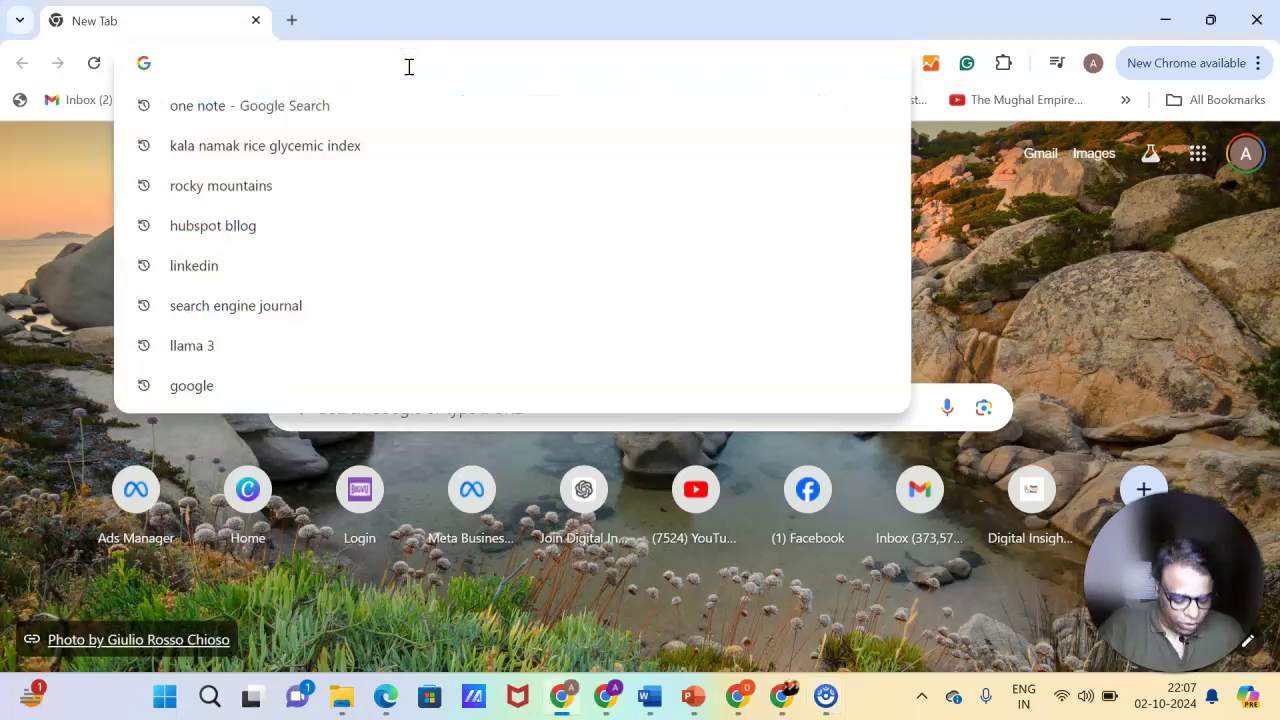
text(ads)
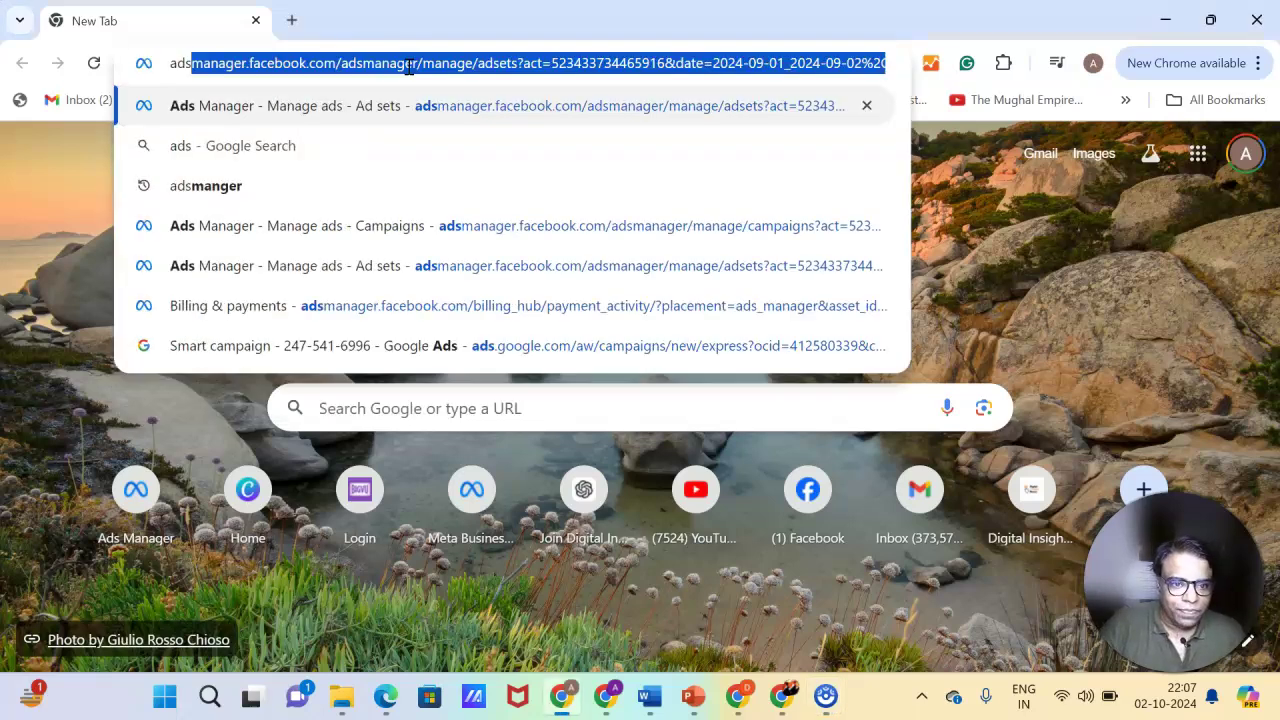
key(Return)
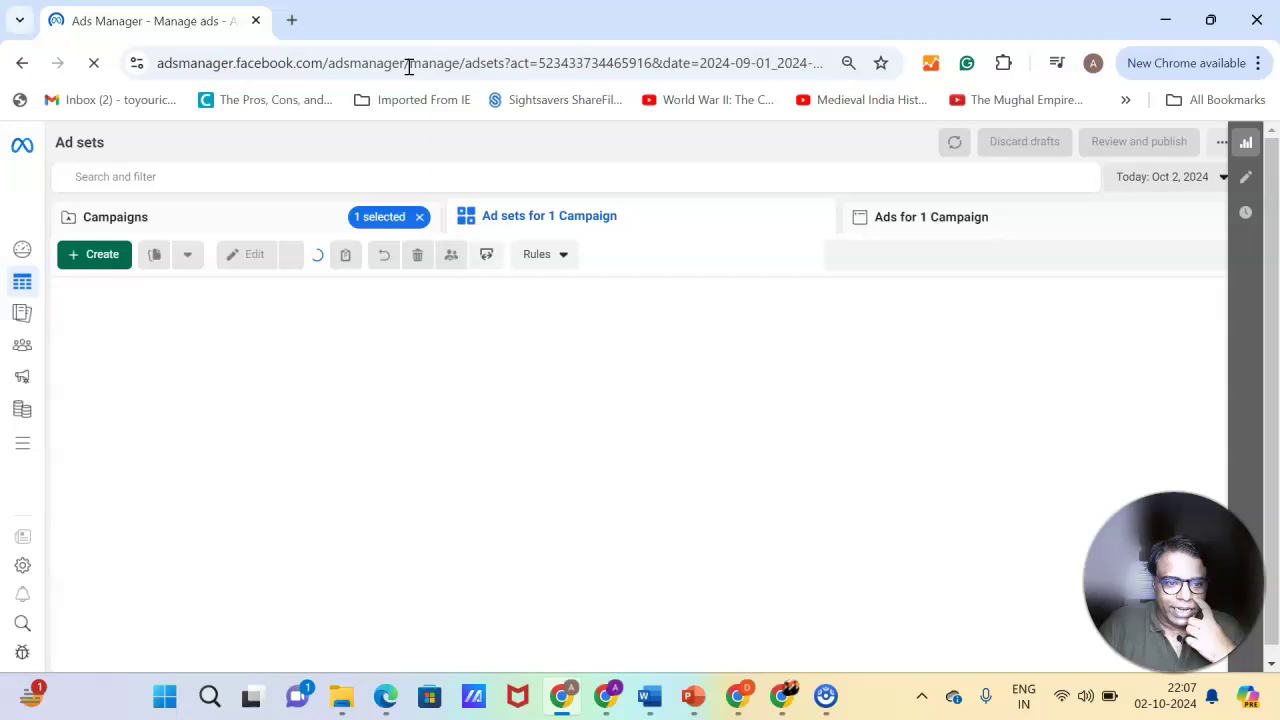
Step: Remove the '1 selected' campaign filter, close the lead-downloading tip, and show the Campaigns list
click(421, 218)
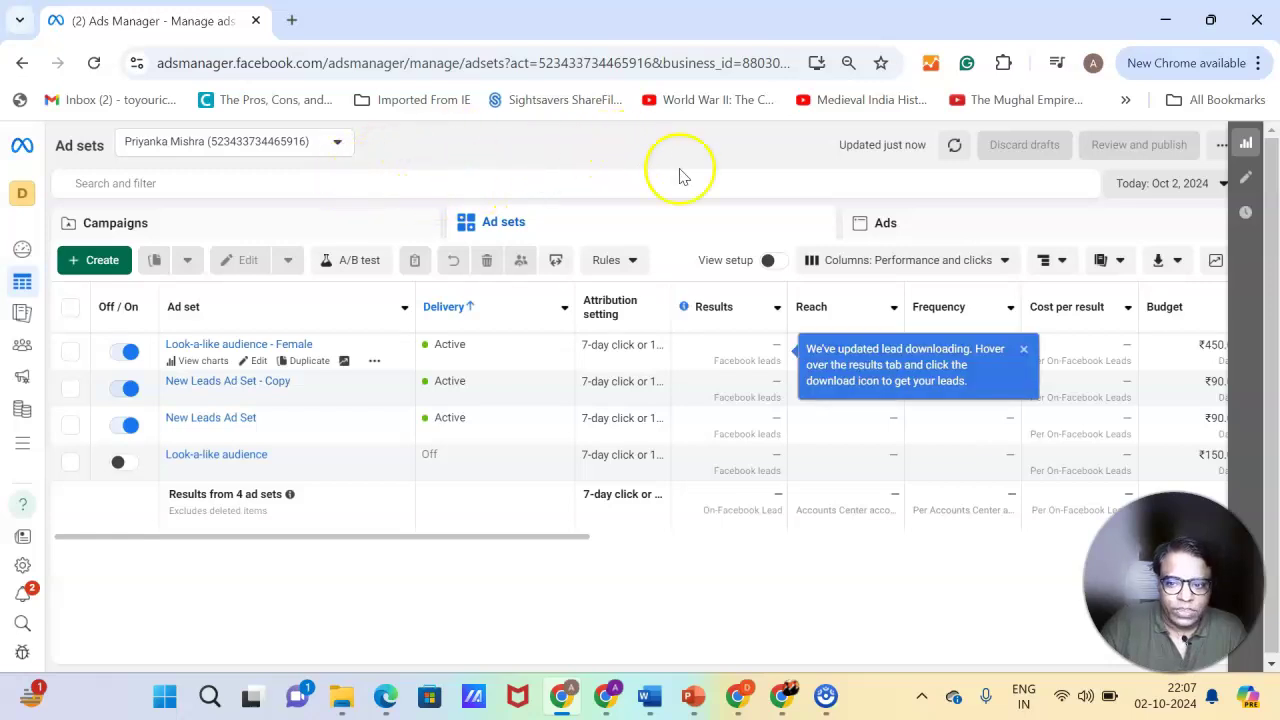
click(1023, 349)
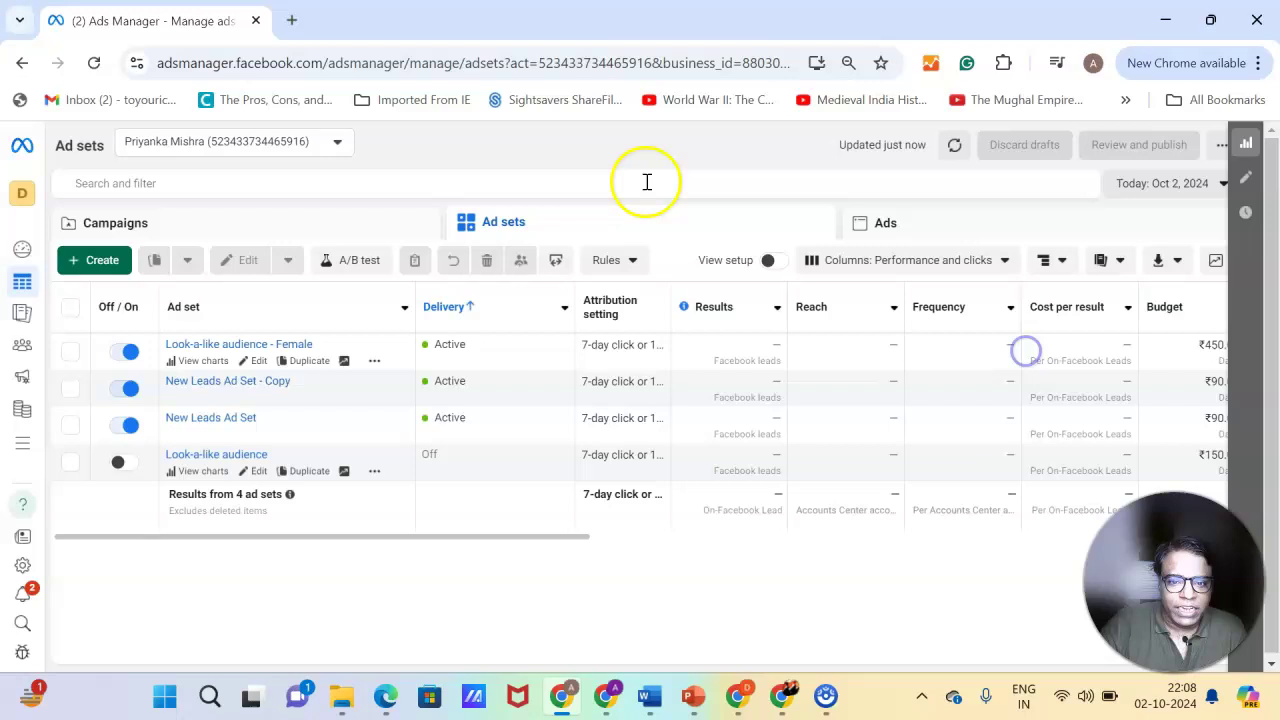
click(336, 222)
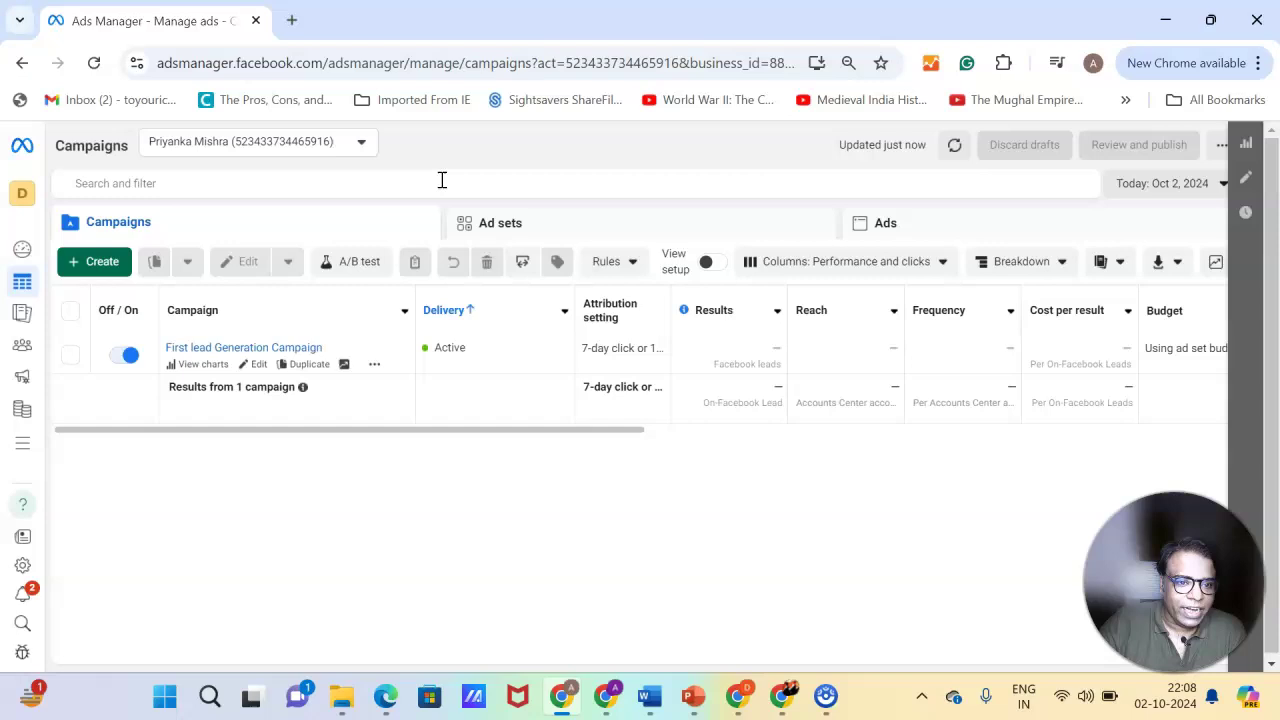
mouse_move(22, 250)
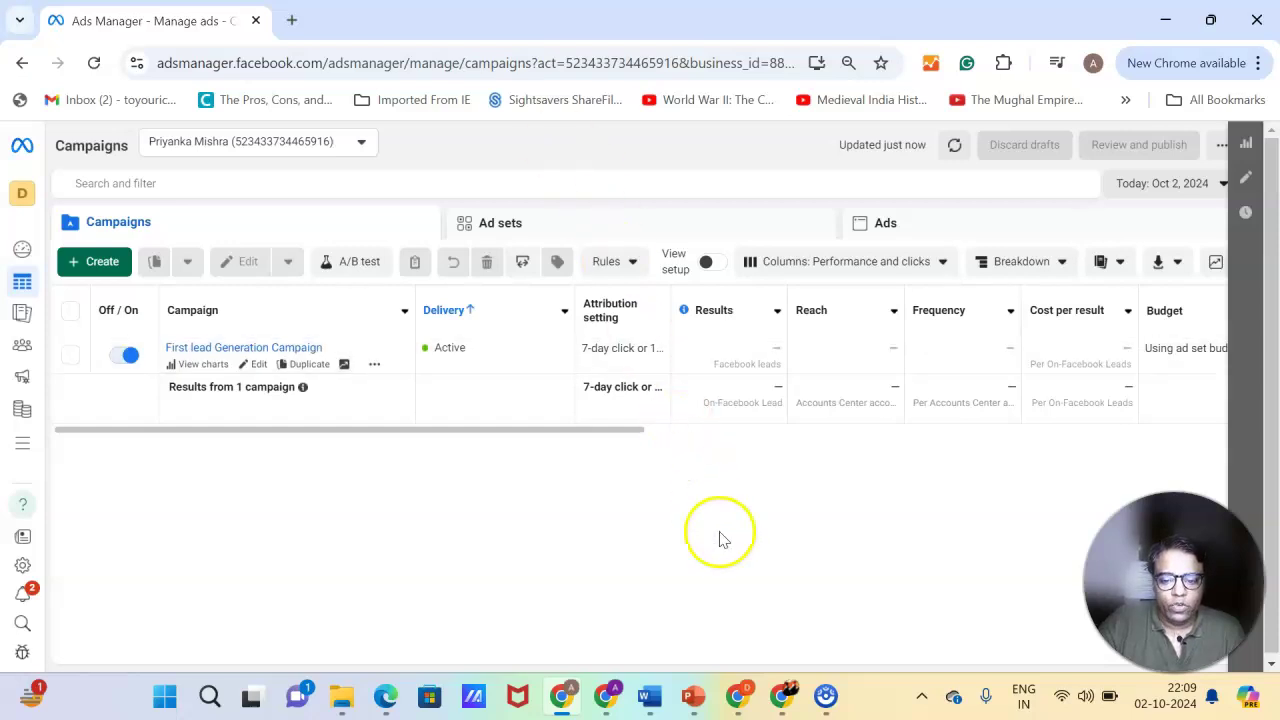
Step: In the other Chrome window, go to the Facebook tab and close the extra Ads Manager tab
click(785, 703)
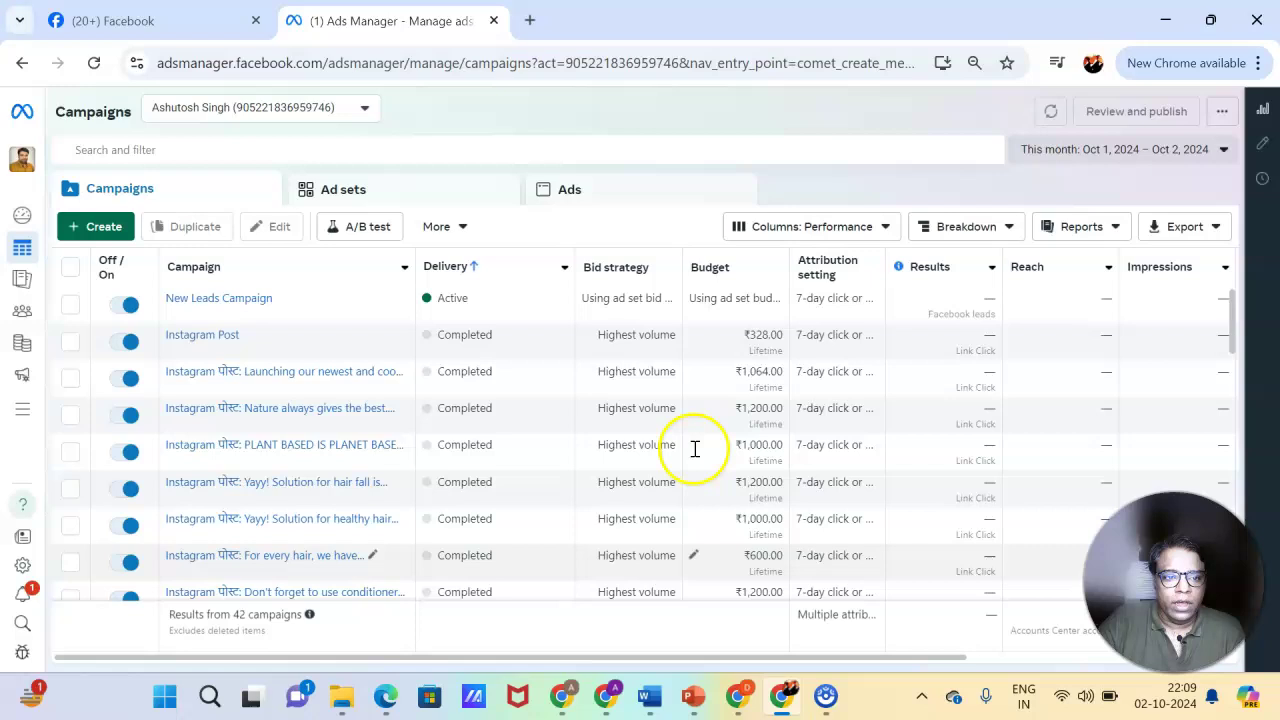
click(186, 28)
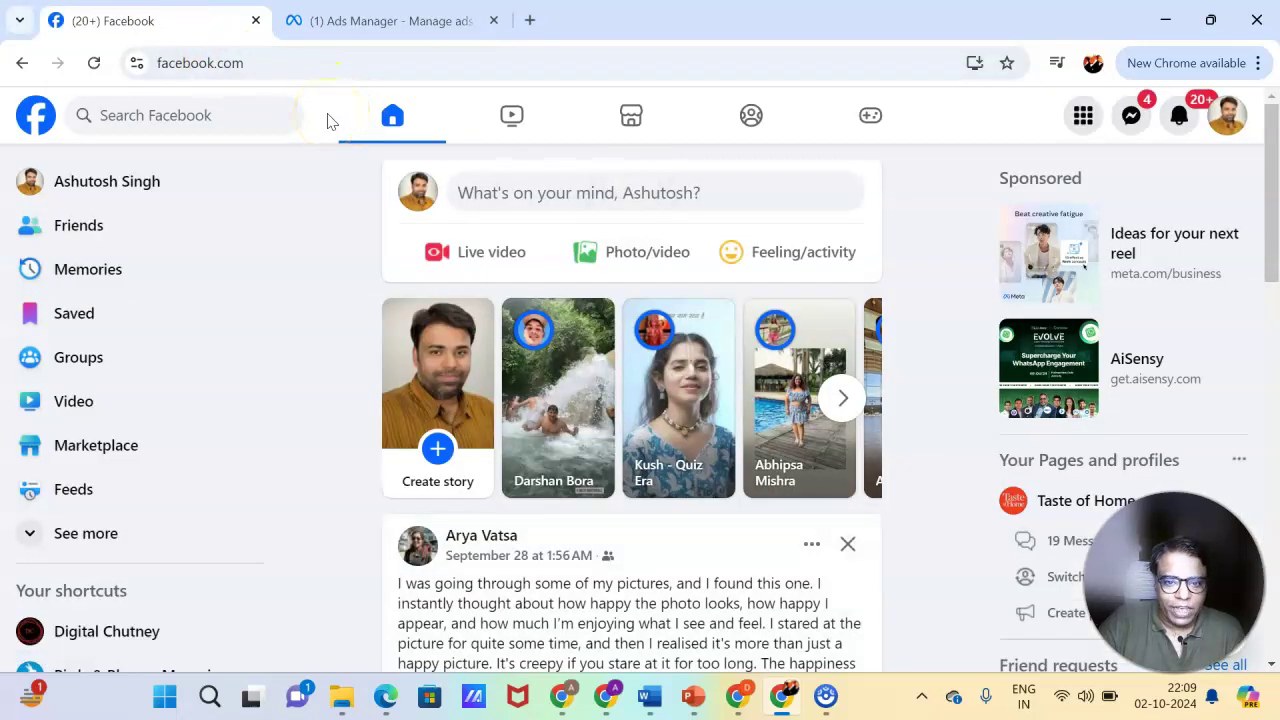
click(494, 21)
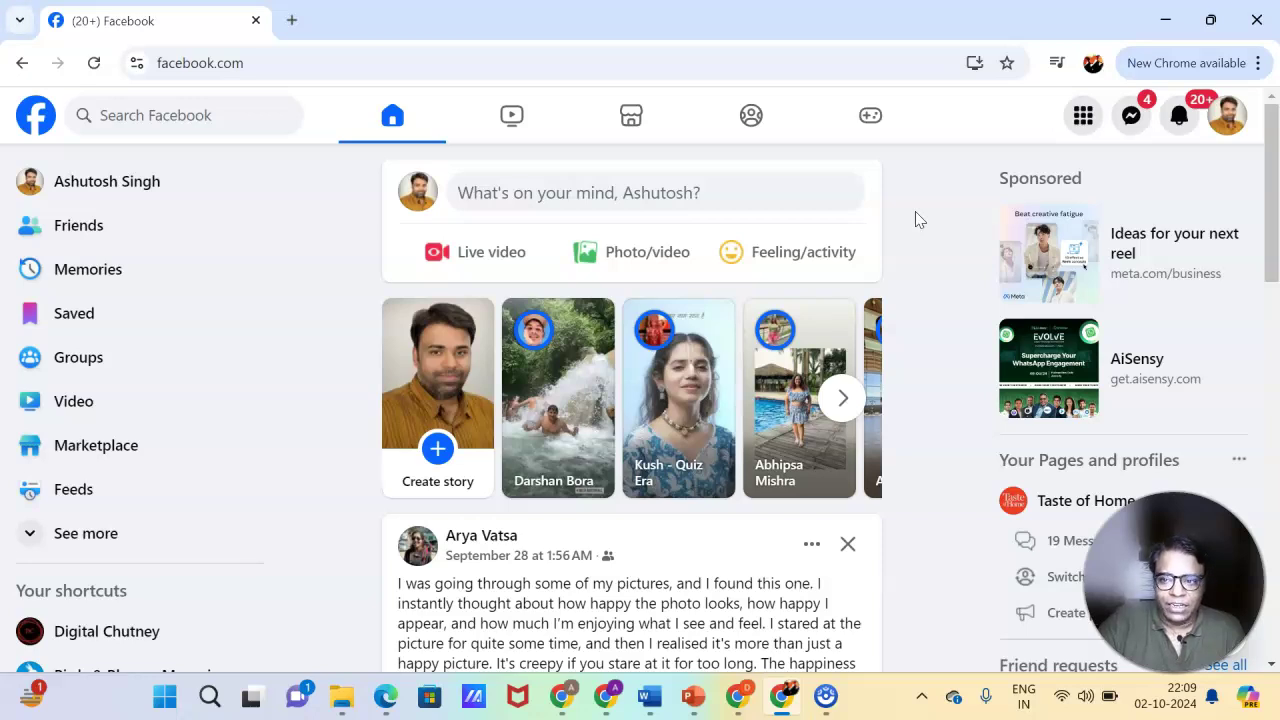
Step: Open Ads Manager from Facebook's Menu grid using Ad under Create
click(957, 137)
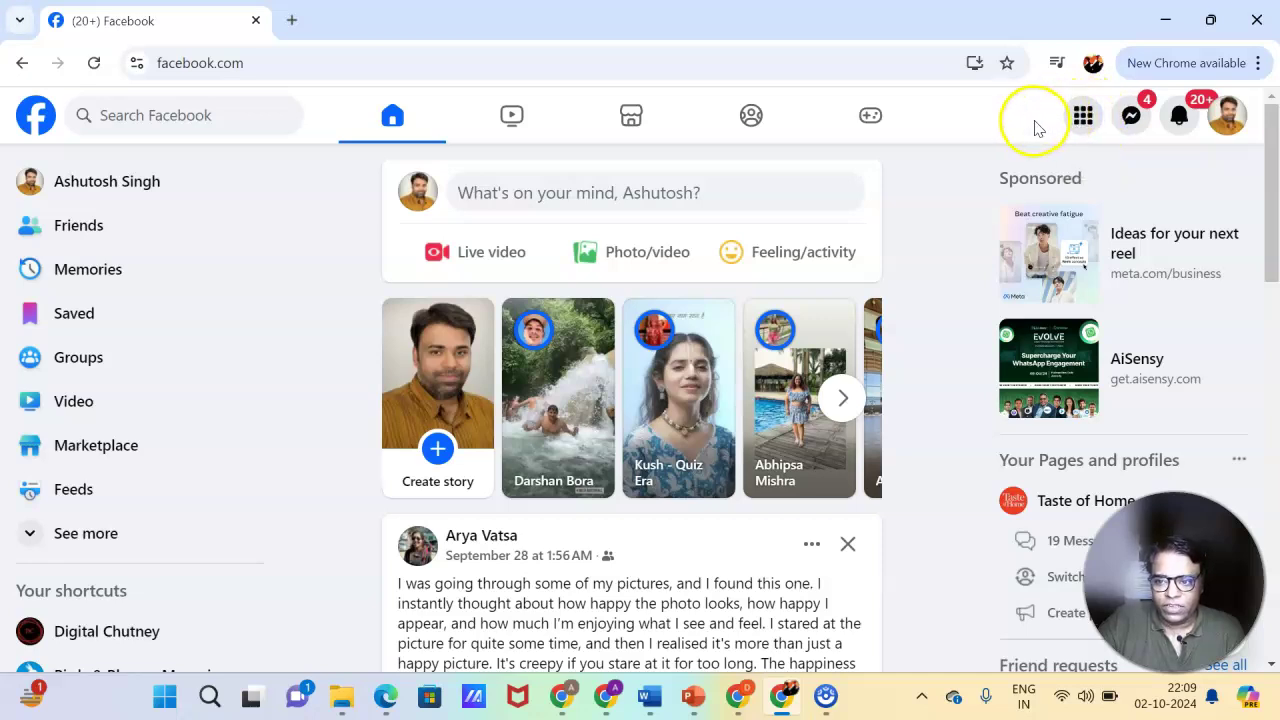
click(1084, 117)
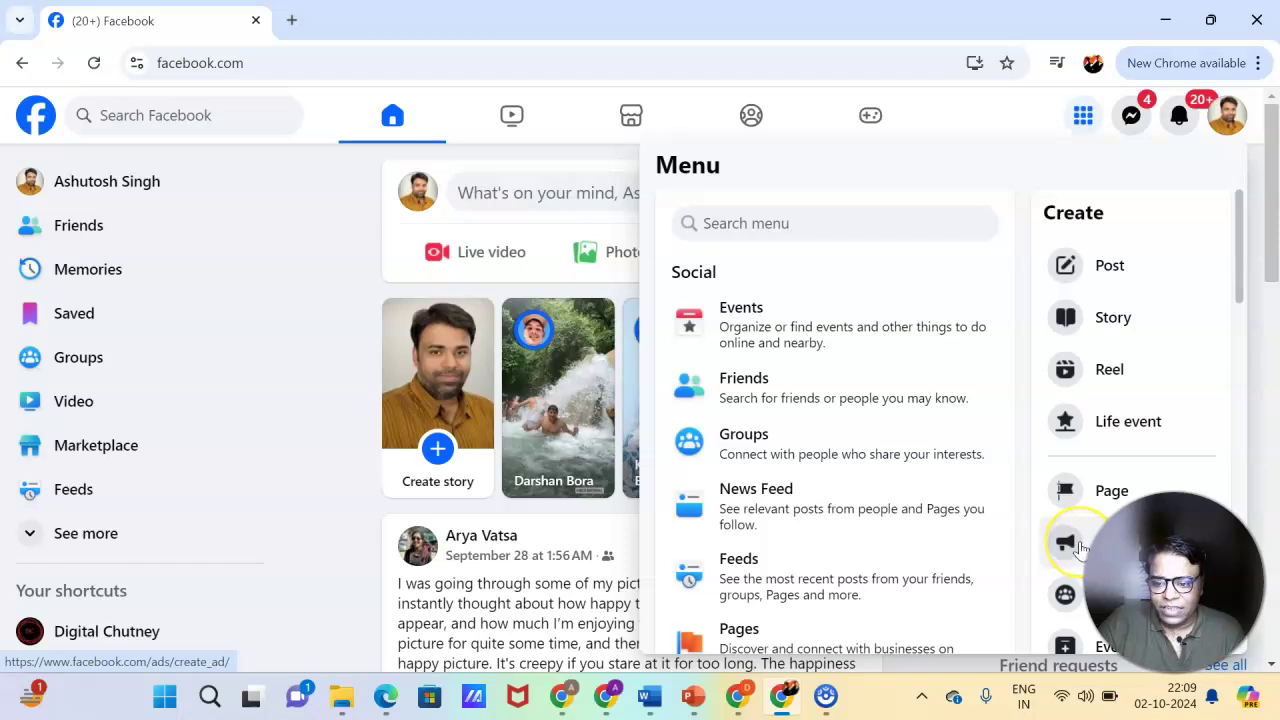
click(1068, 547)
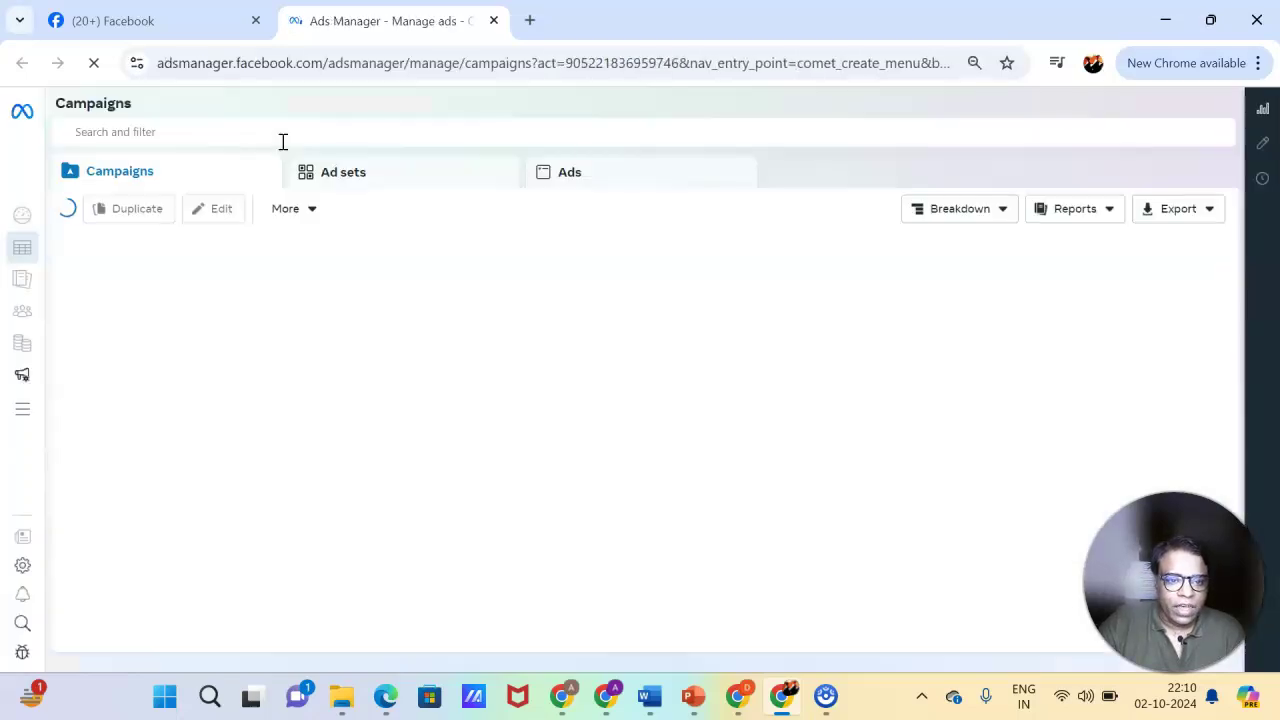
Step: Close the Create new campaign dialog and the spend-limit warning to reveal all 42 campaigns
click(337, 110)
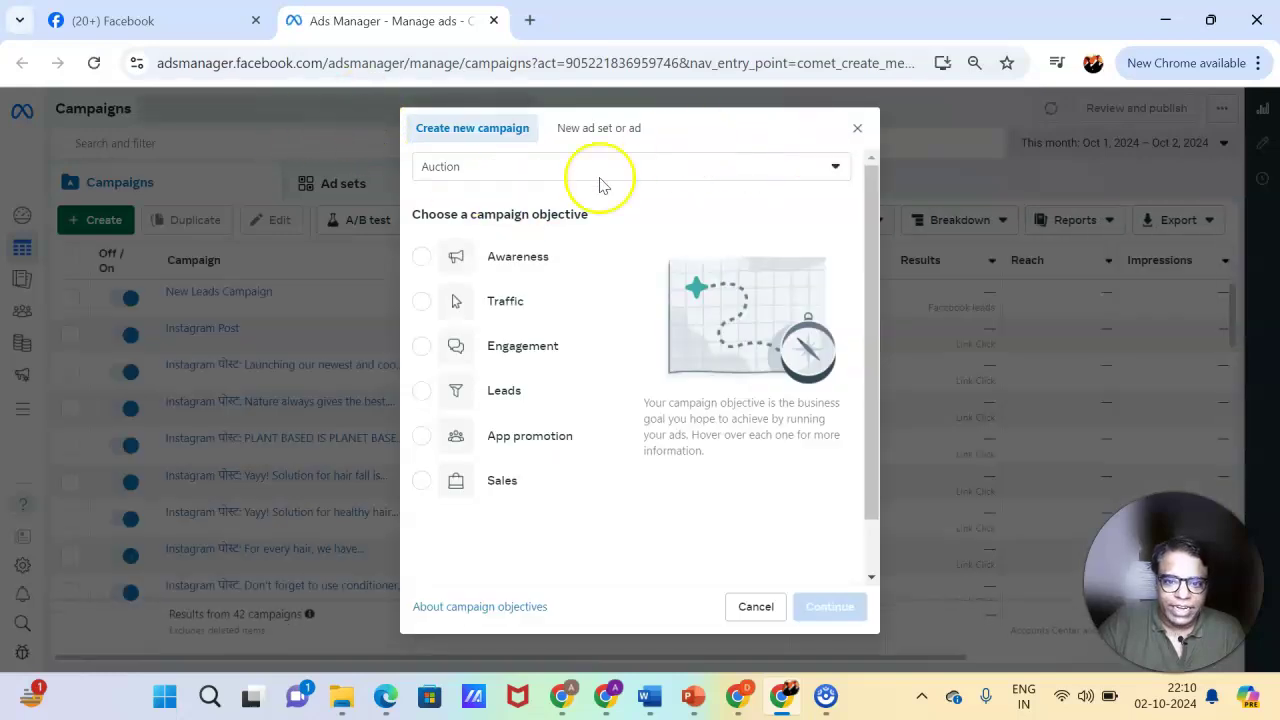
click(858, 129)
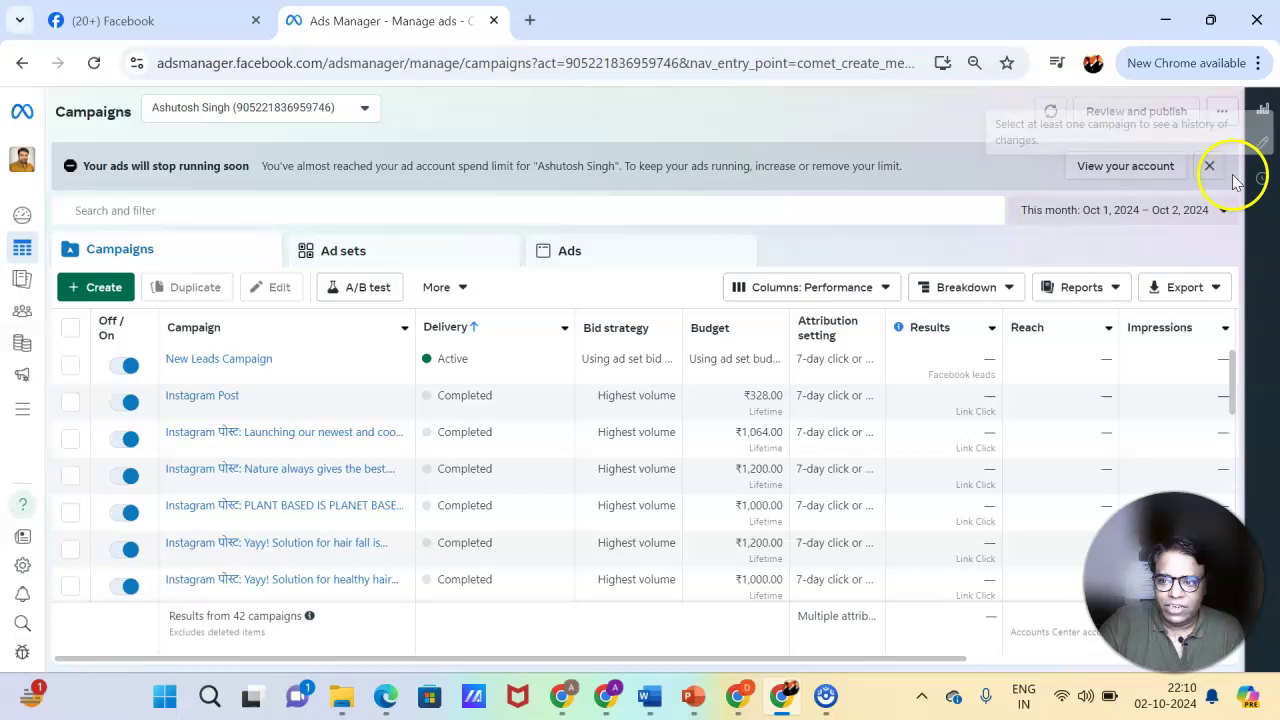
click(1209, 166)
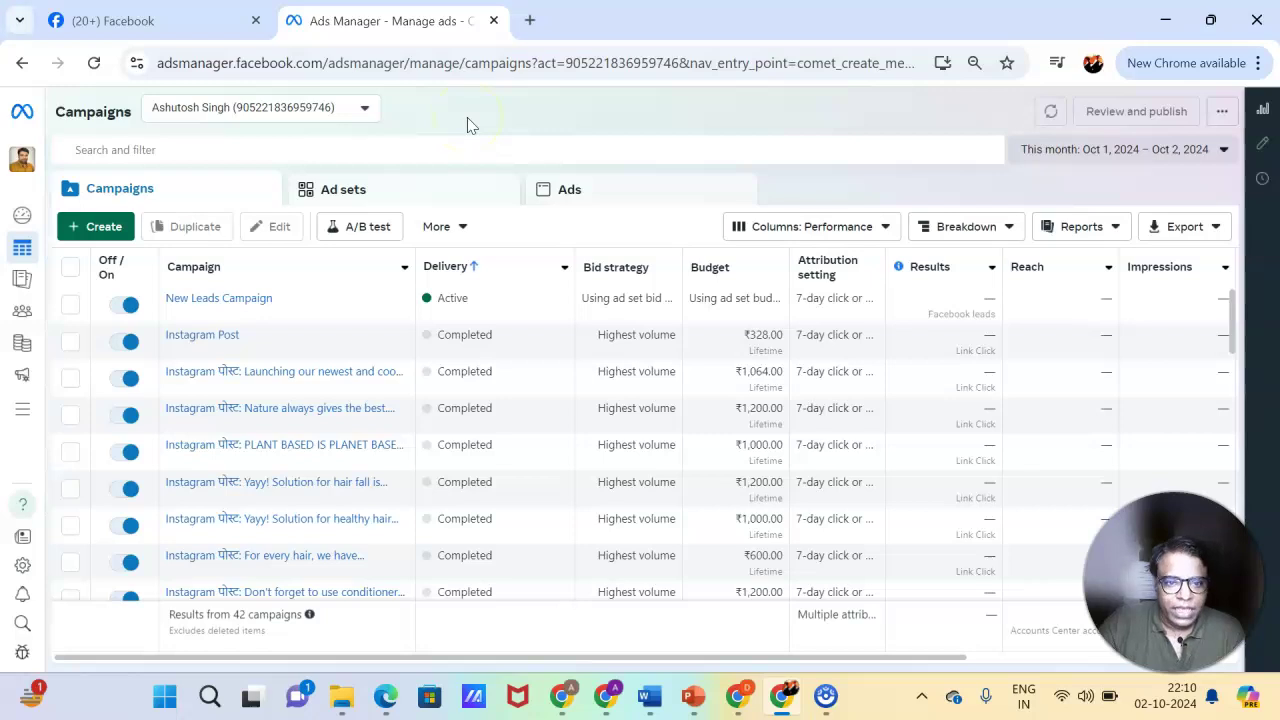
Step: In a new Chrome tab, type 'business' to get the business.facebook.com suggestion
click(562, 704)
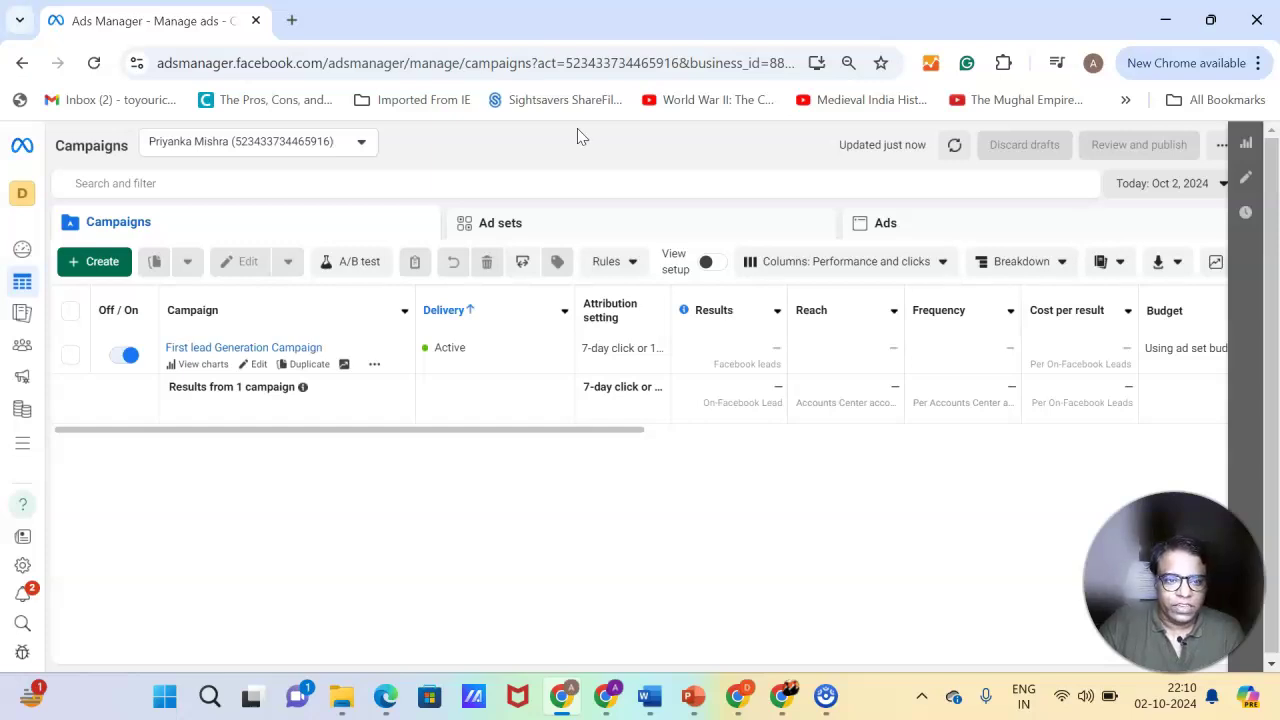
click(291, 20)
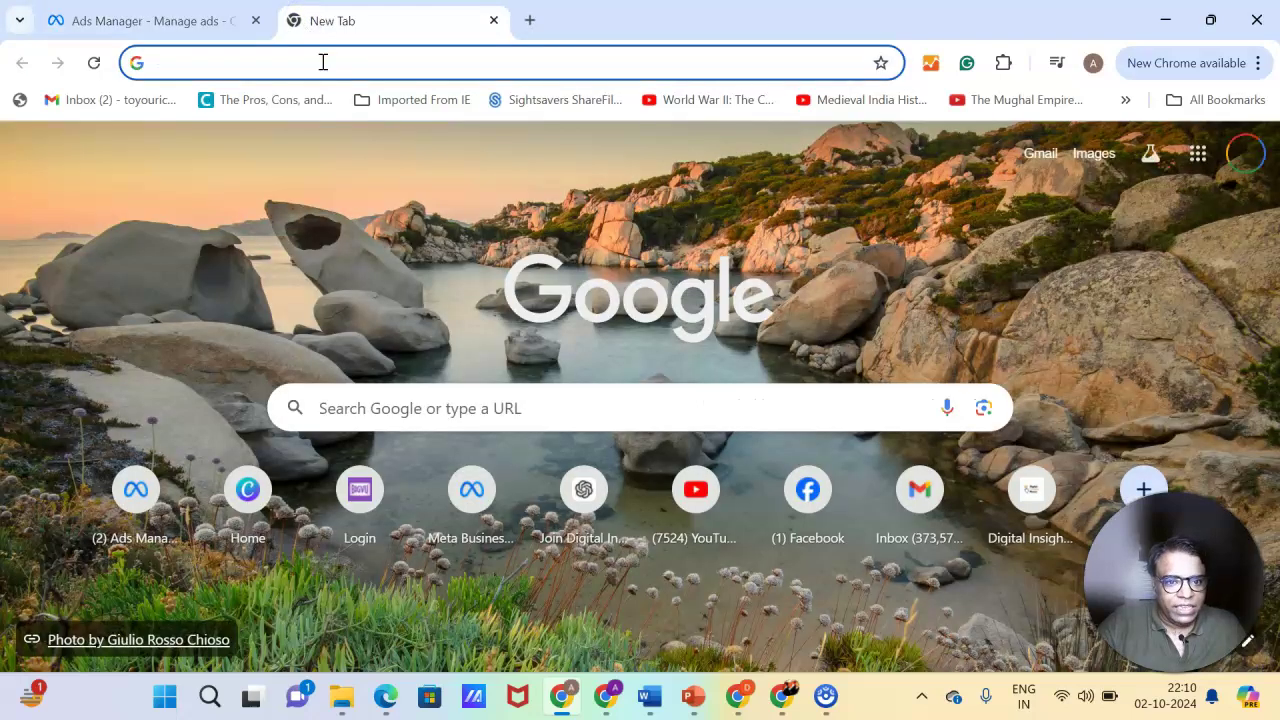
click(323, 62)
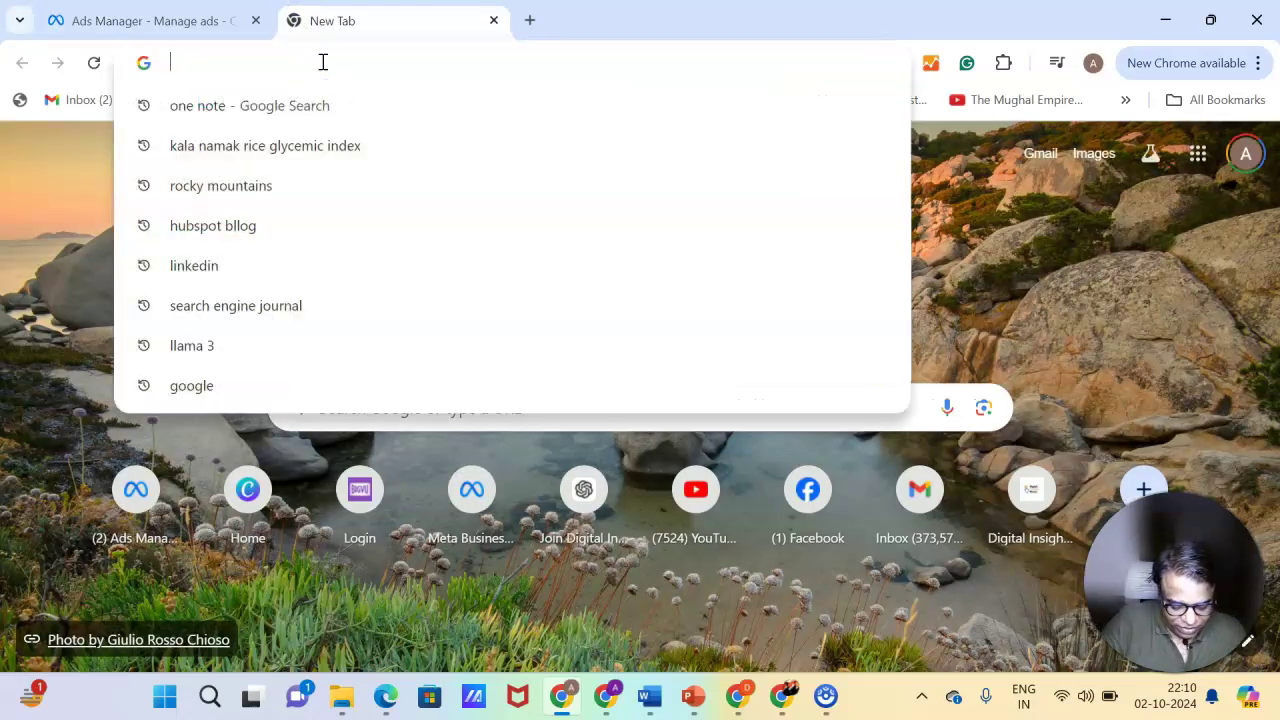
text(bu)
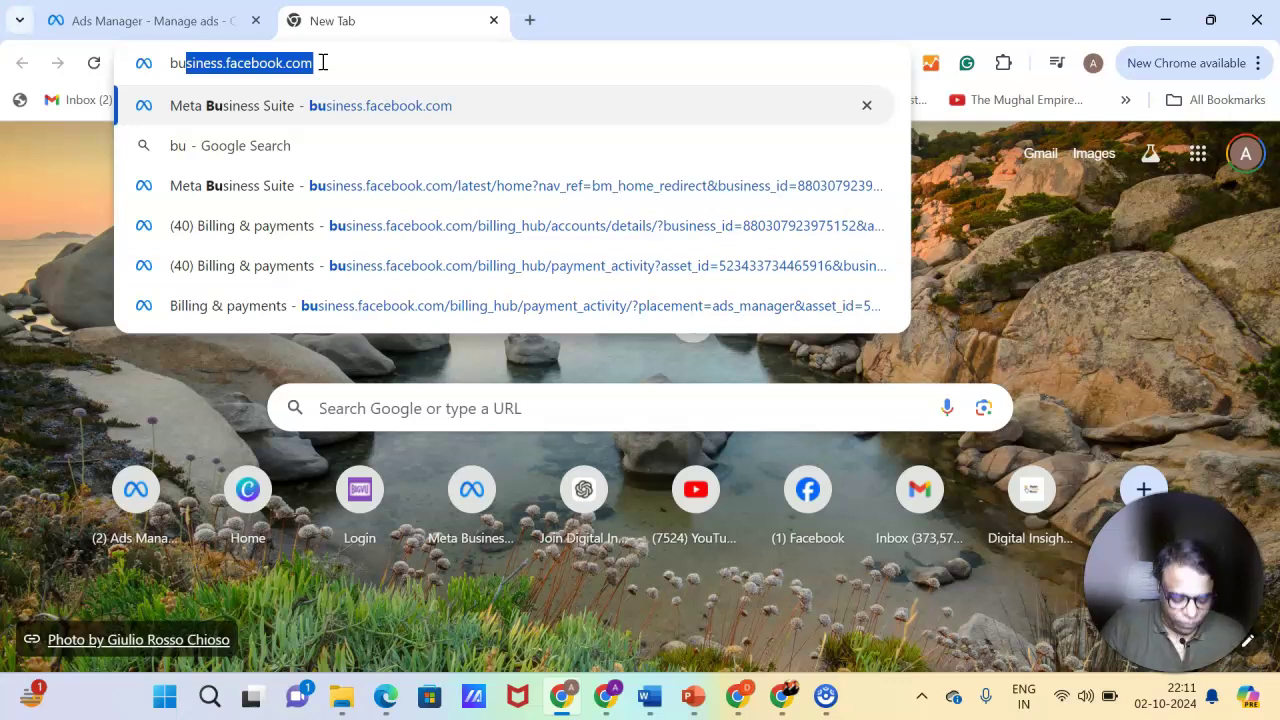
text(siness)
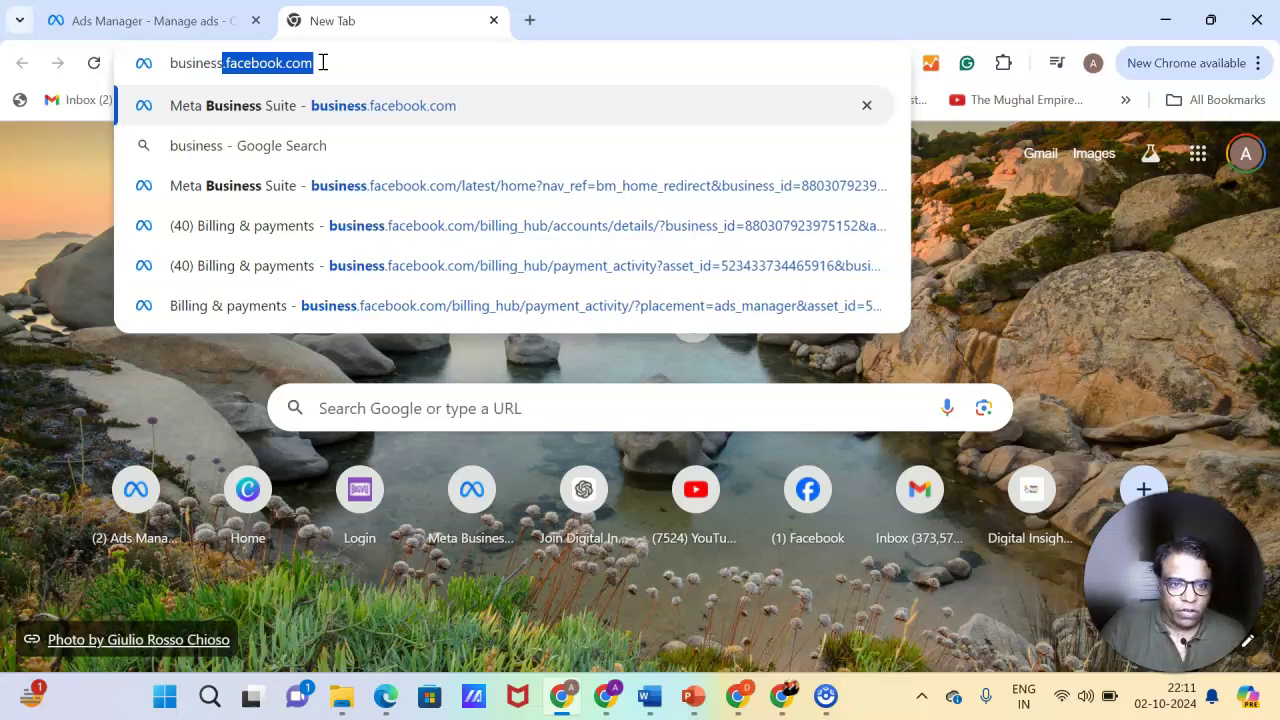
Step: Load business.facebook.com and scroll up to the Digital Insights Nexus home page cover
key(Return)
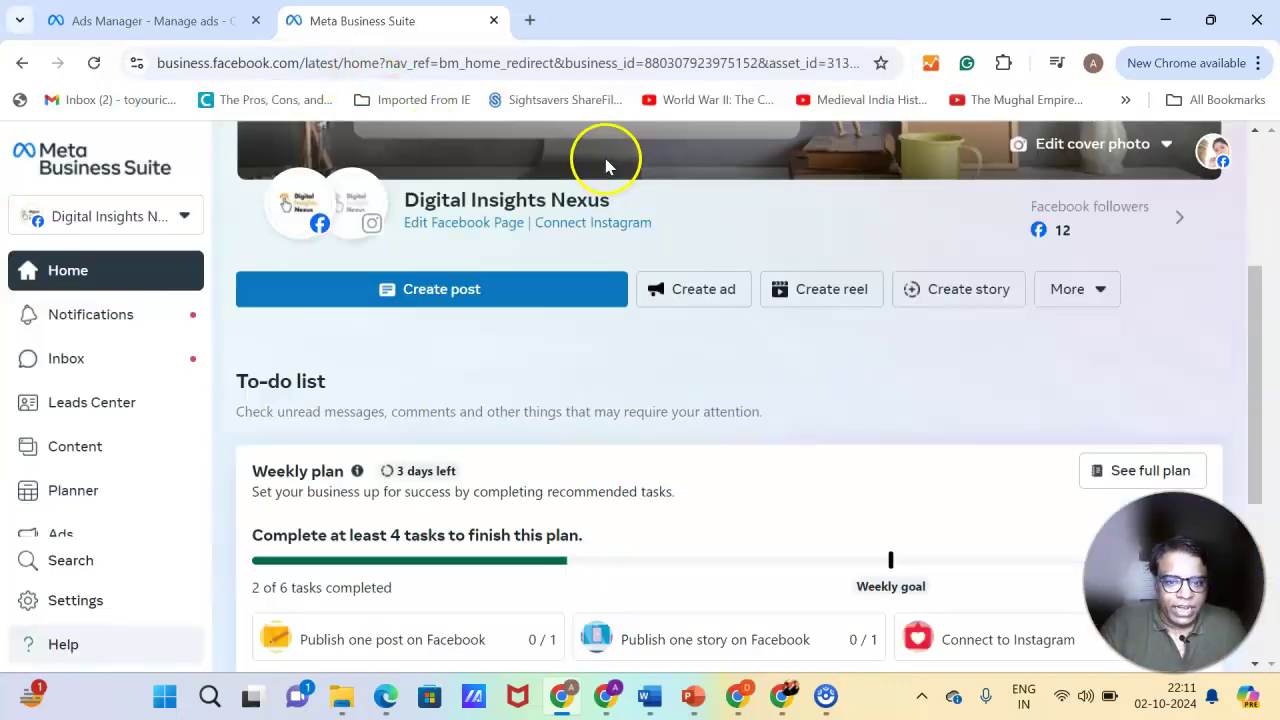
drag(1250, 289, 1245, 172)
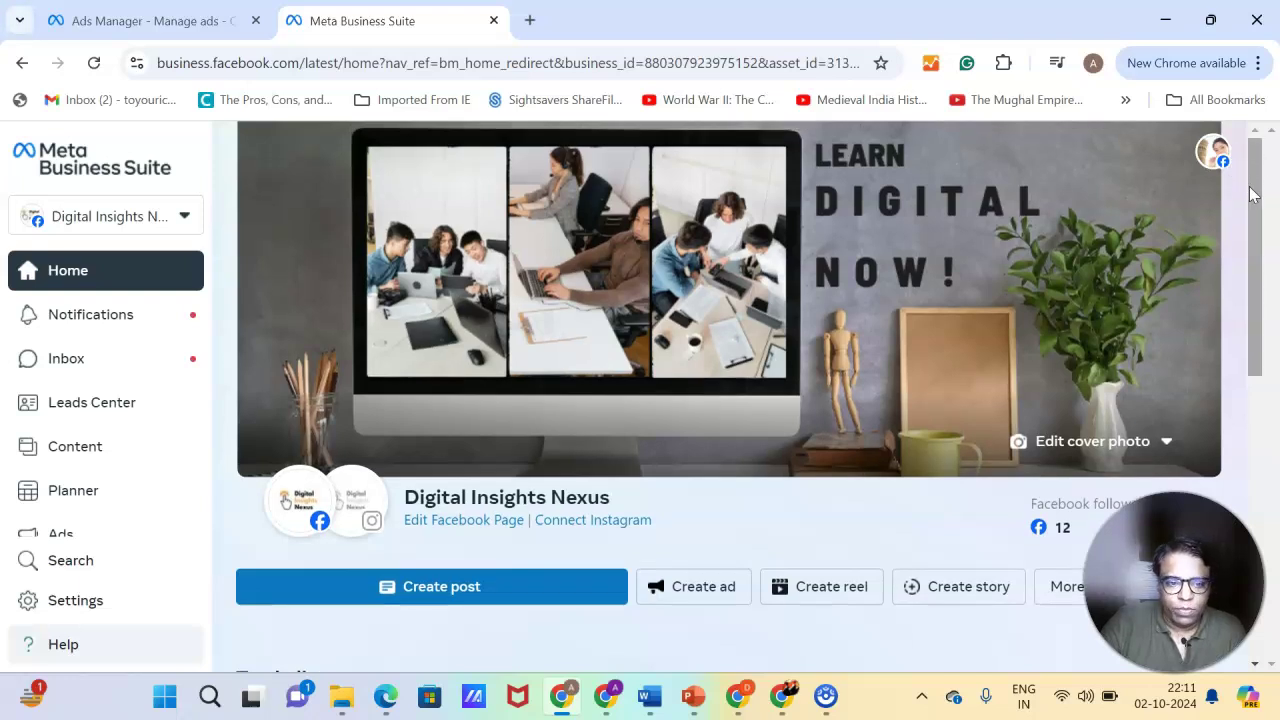
click(310, 208)
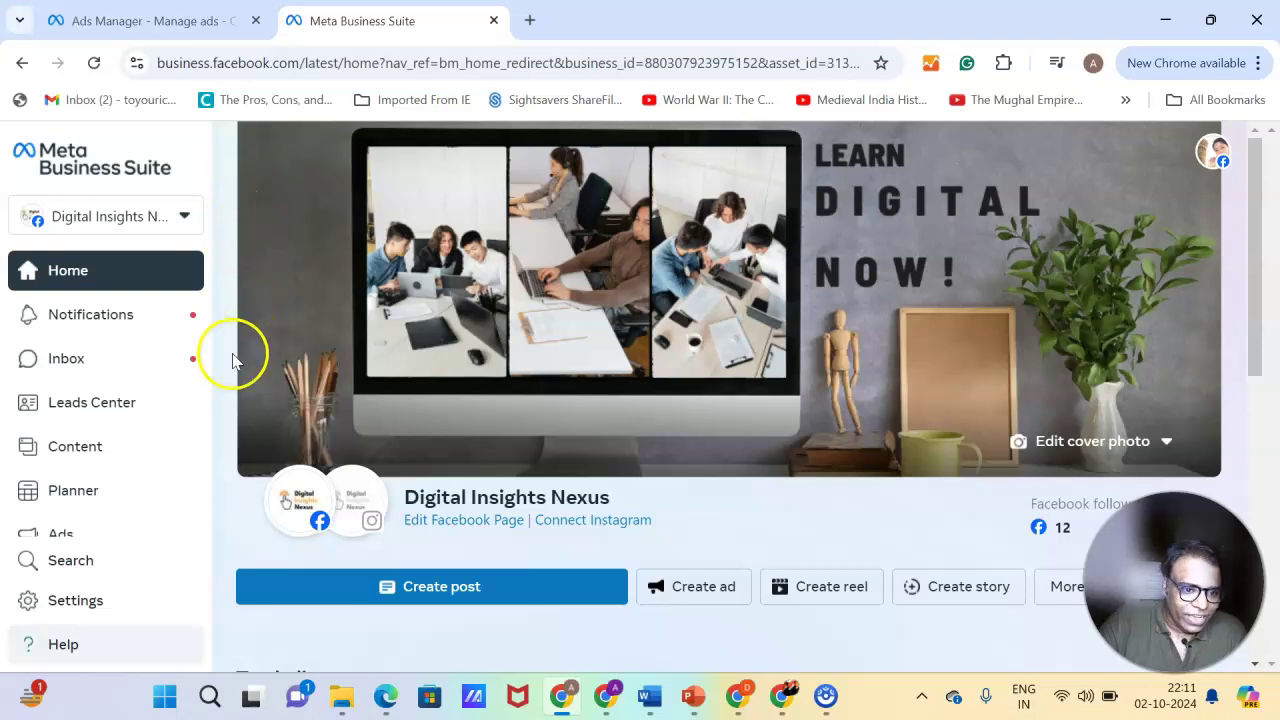
click(185, 218)
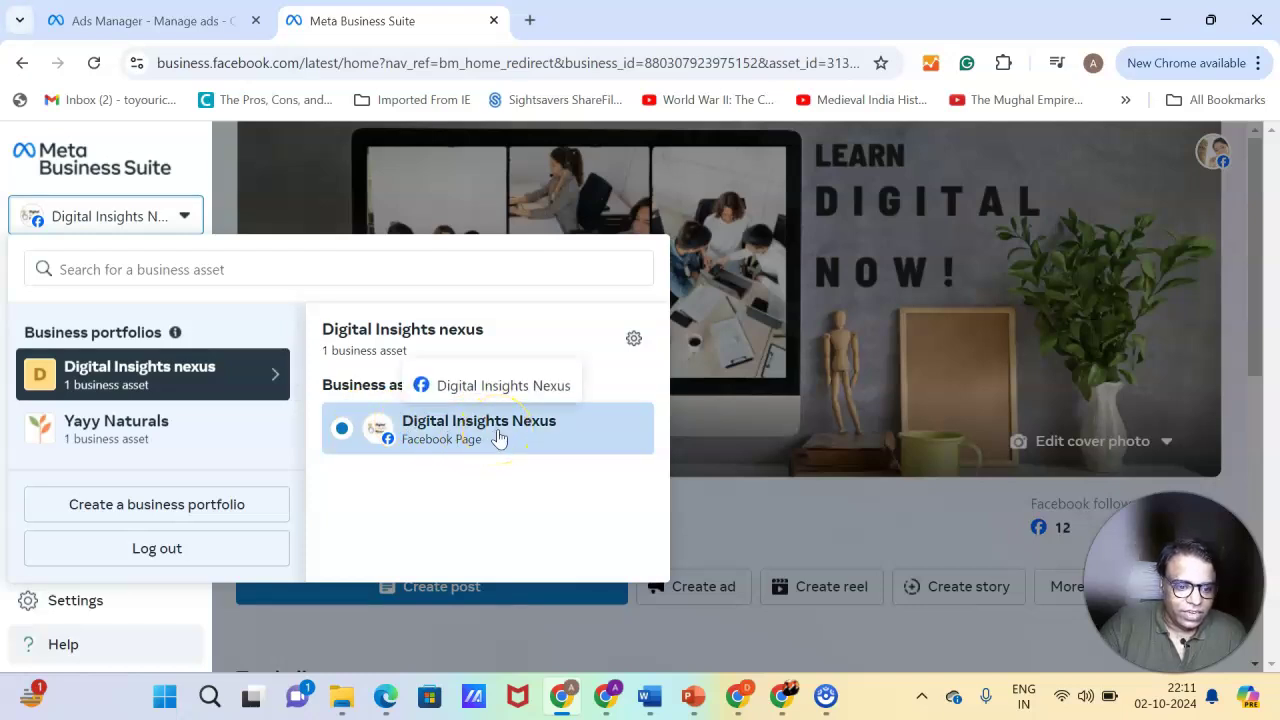
click(221, 145)
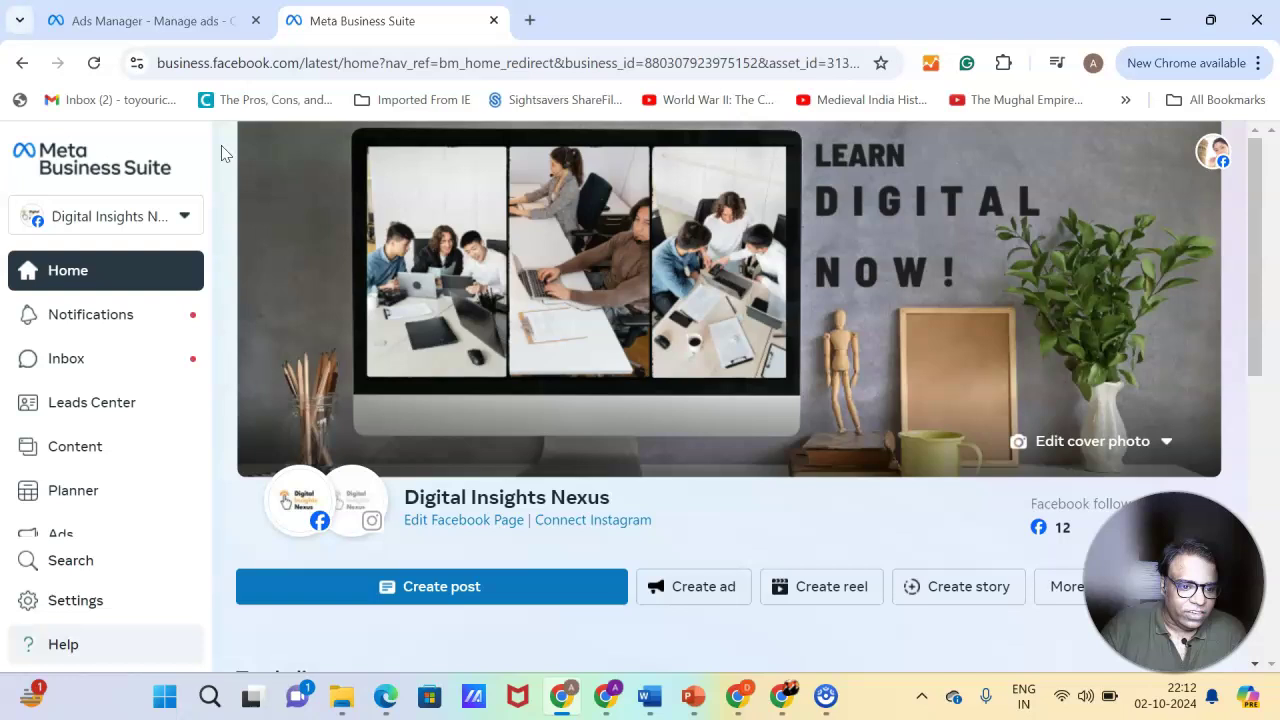
drag(194, 343, 190, 407)
Step: Browse Ads' All ads and Ads summary views, then start a new ad with Create ad
click(76, 435)
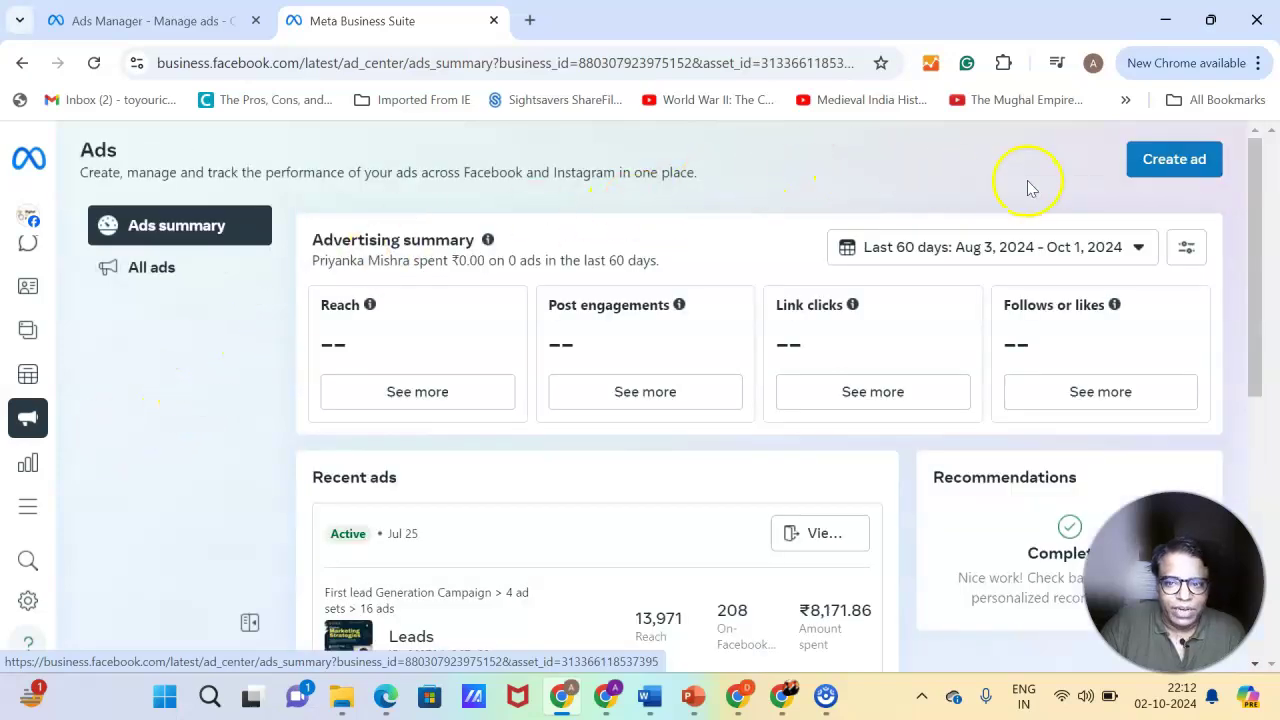
click(160, 282)
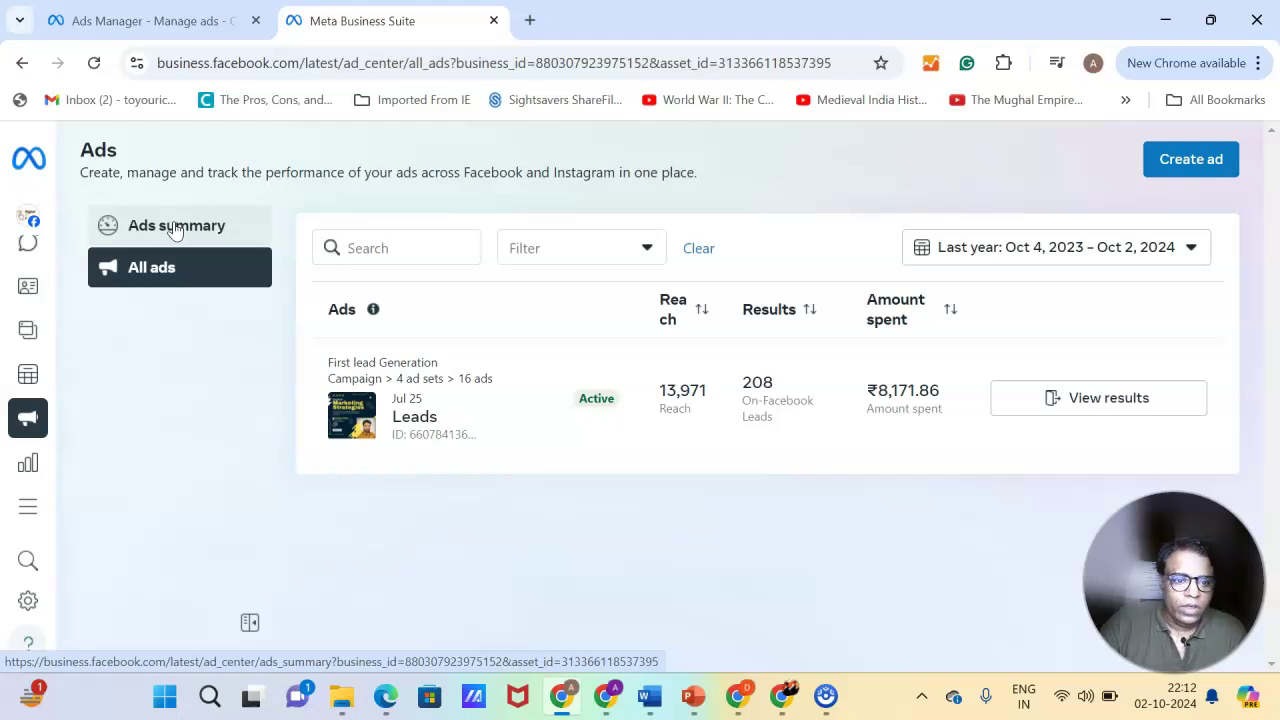
click(176, 227)
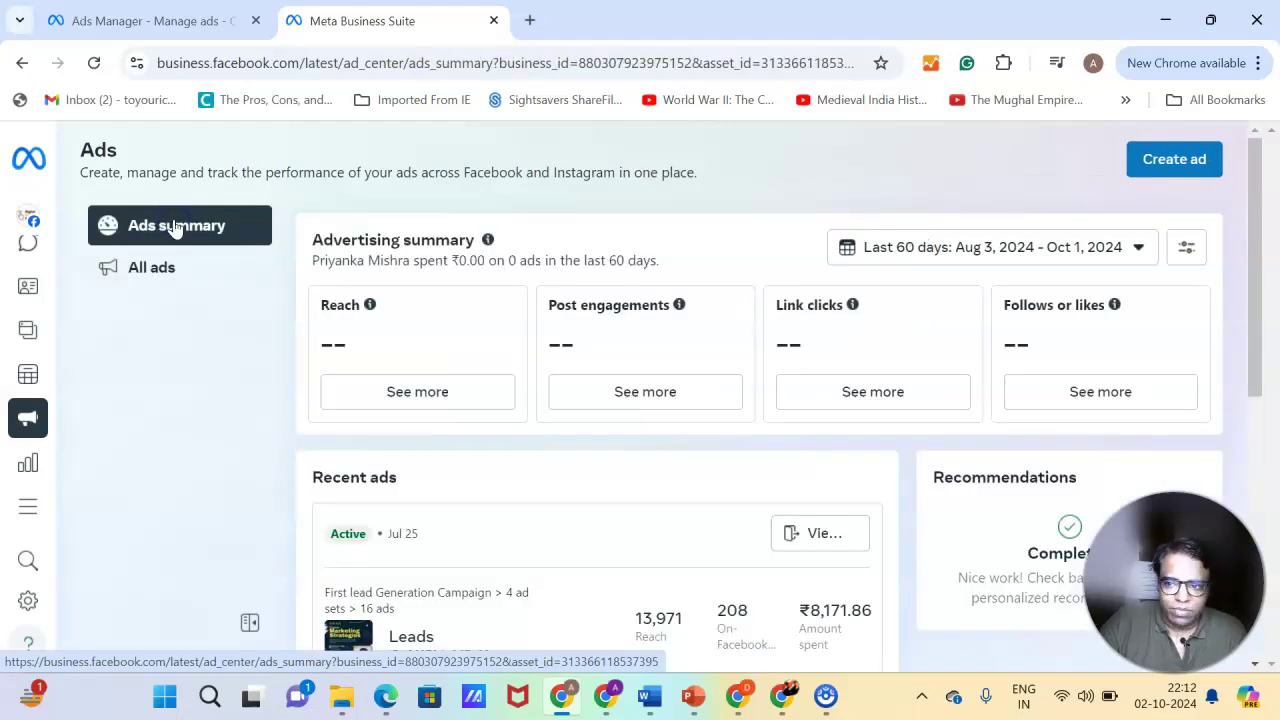
click(1162, 159)
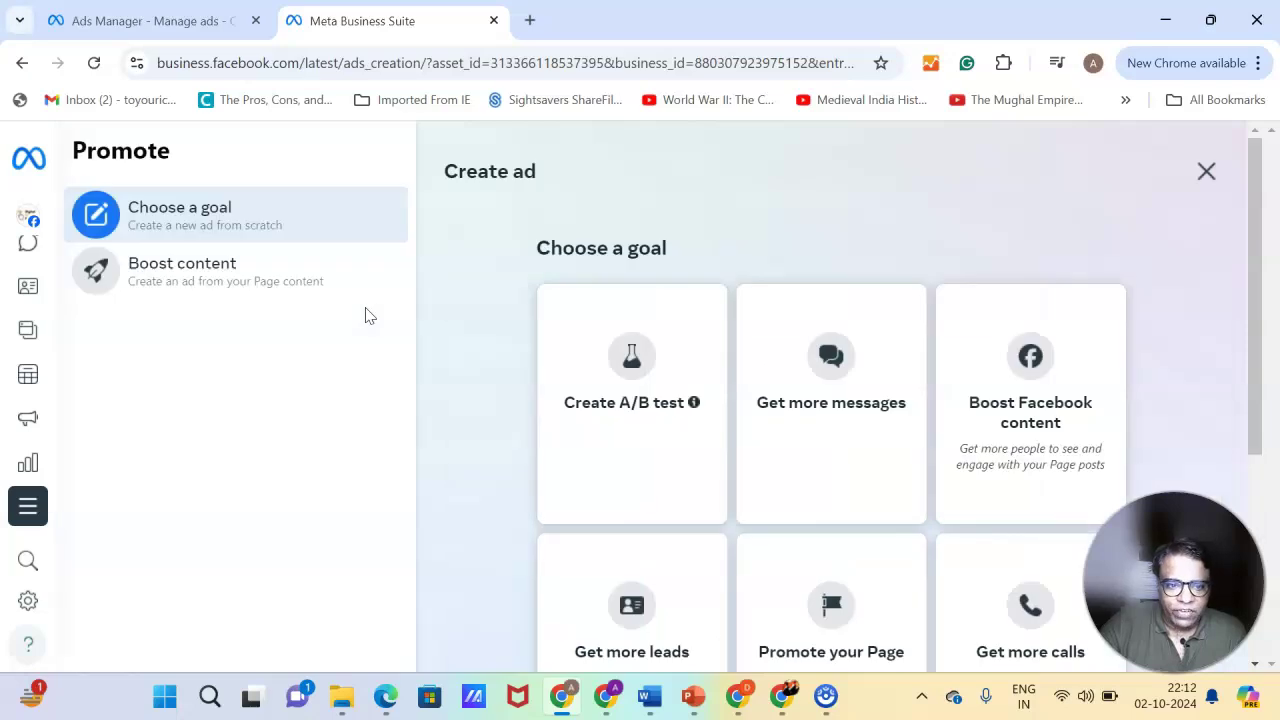
click(497, 354)
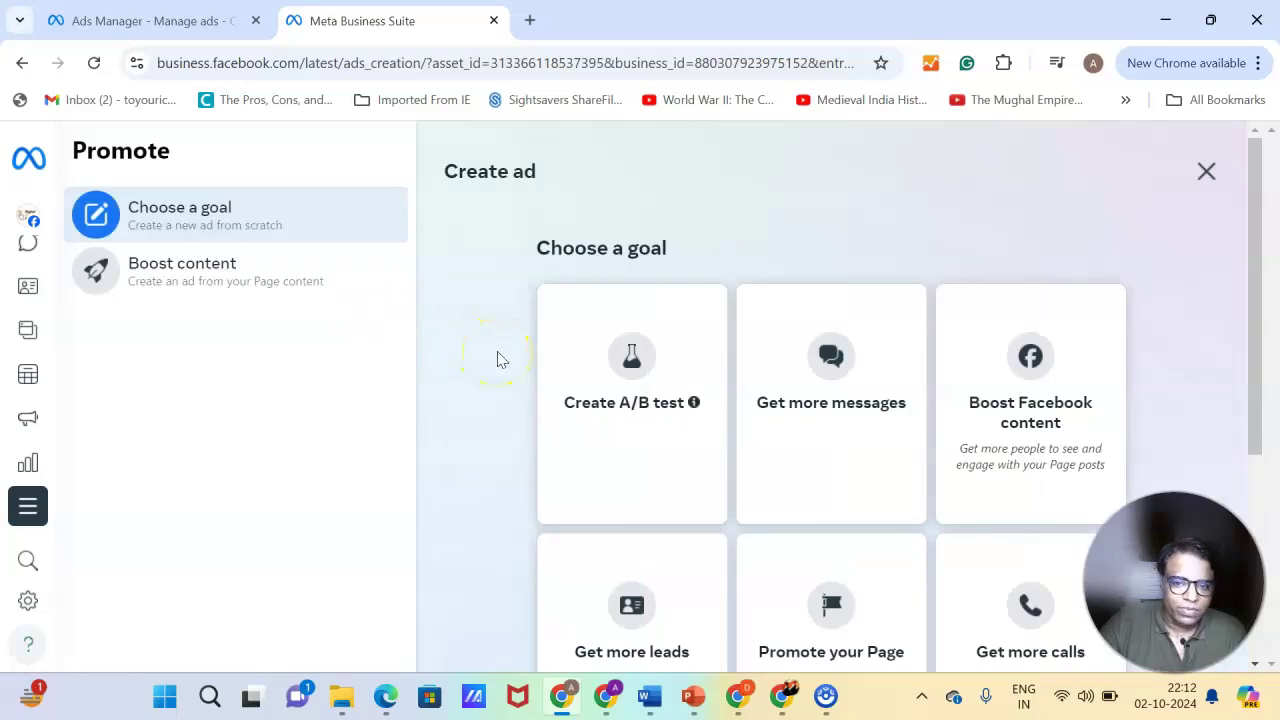
click(500, 398)
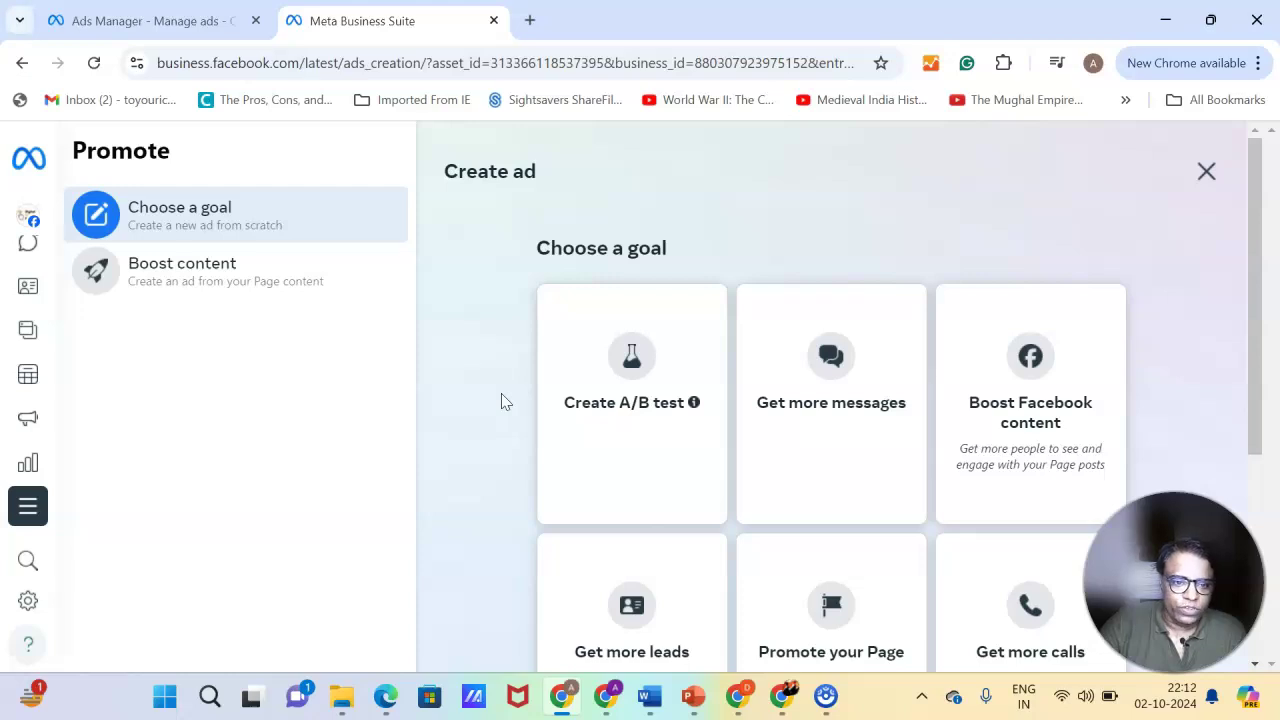
click(95, 210)
click(36, 212)
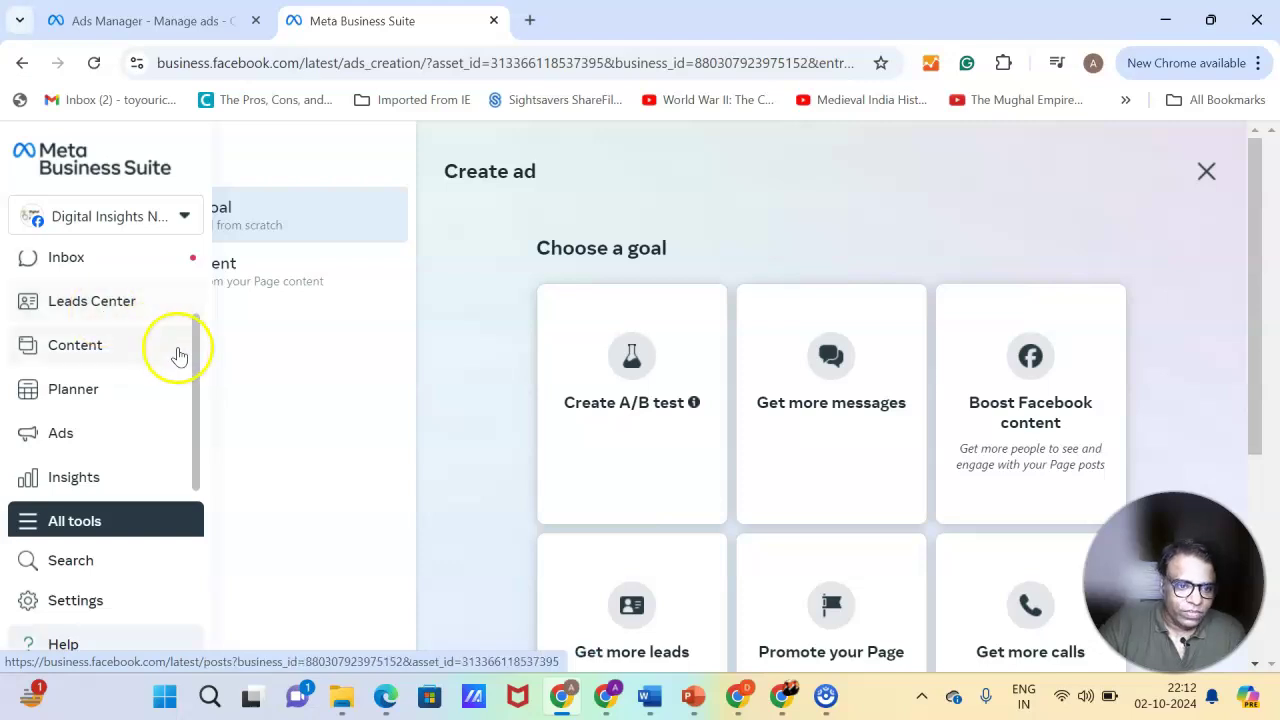
drag(195, 378, 191, 386)
click(74, 386)
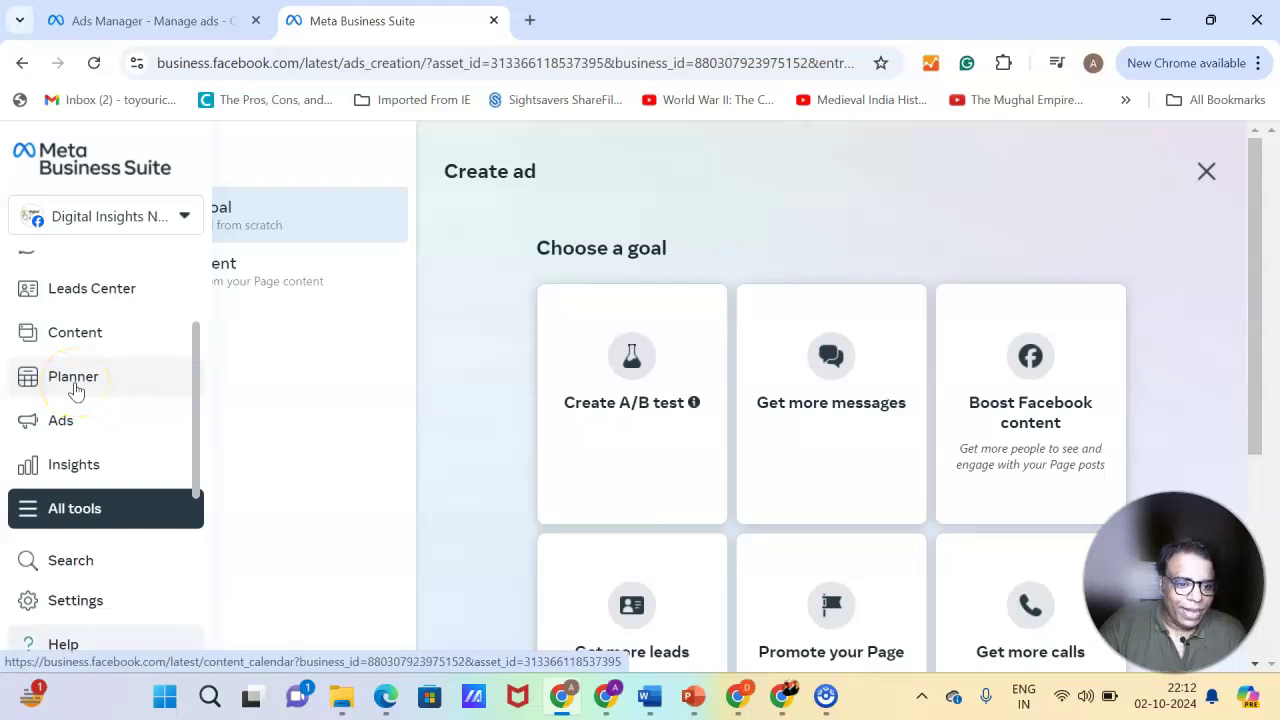
click(78, 472)
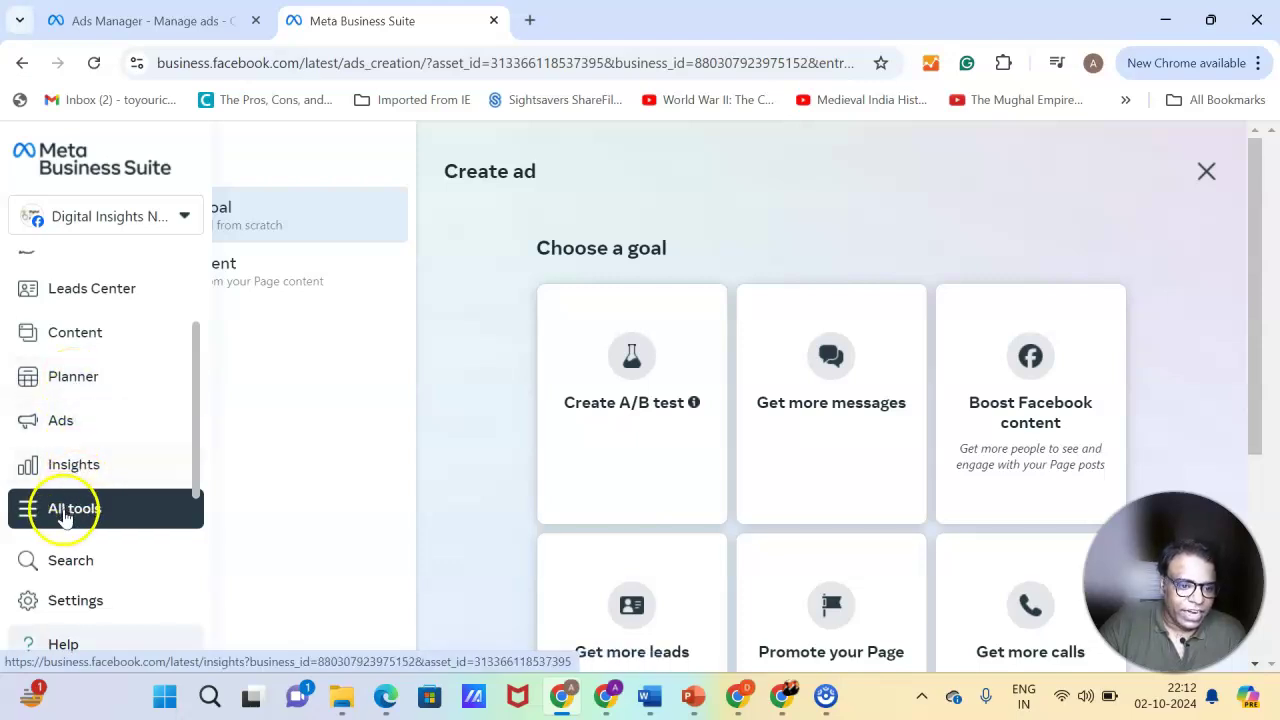
Step: Open the All tools panel and scroll it to find Ads Manager under Advertise
click(65, 514)
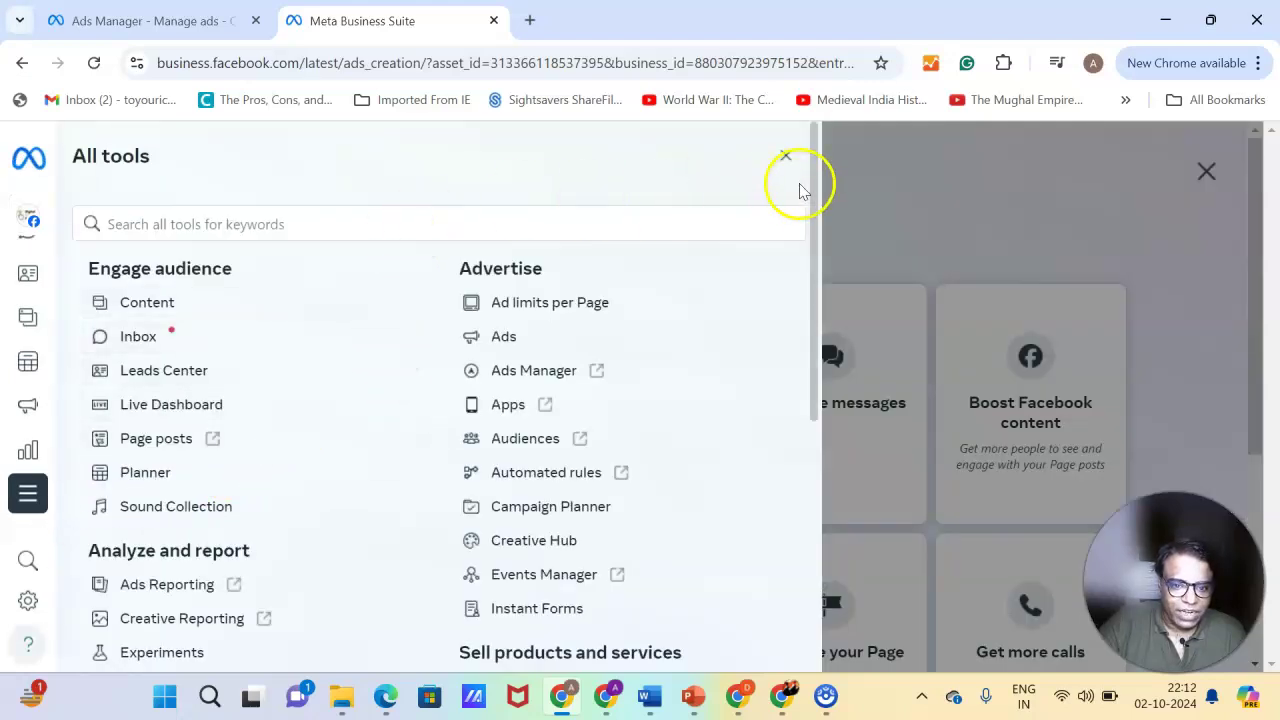
drag(814, 257, 803, 377)
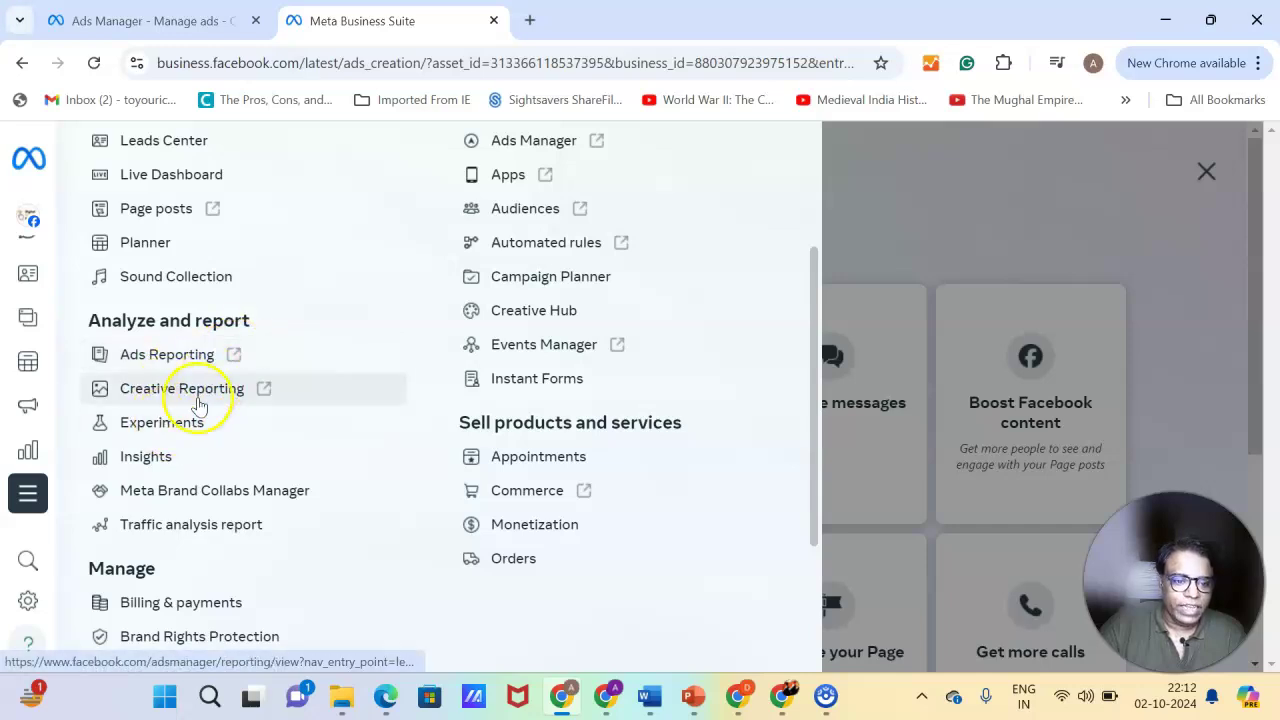
drag(820, 443, 820, 291)
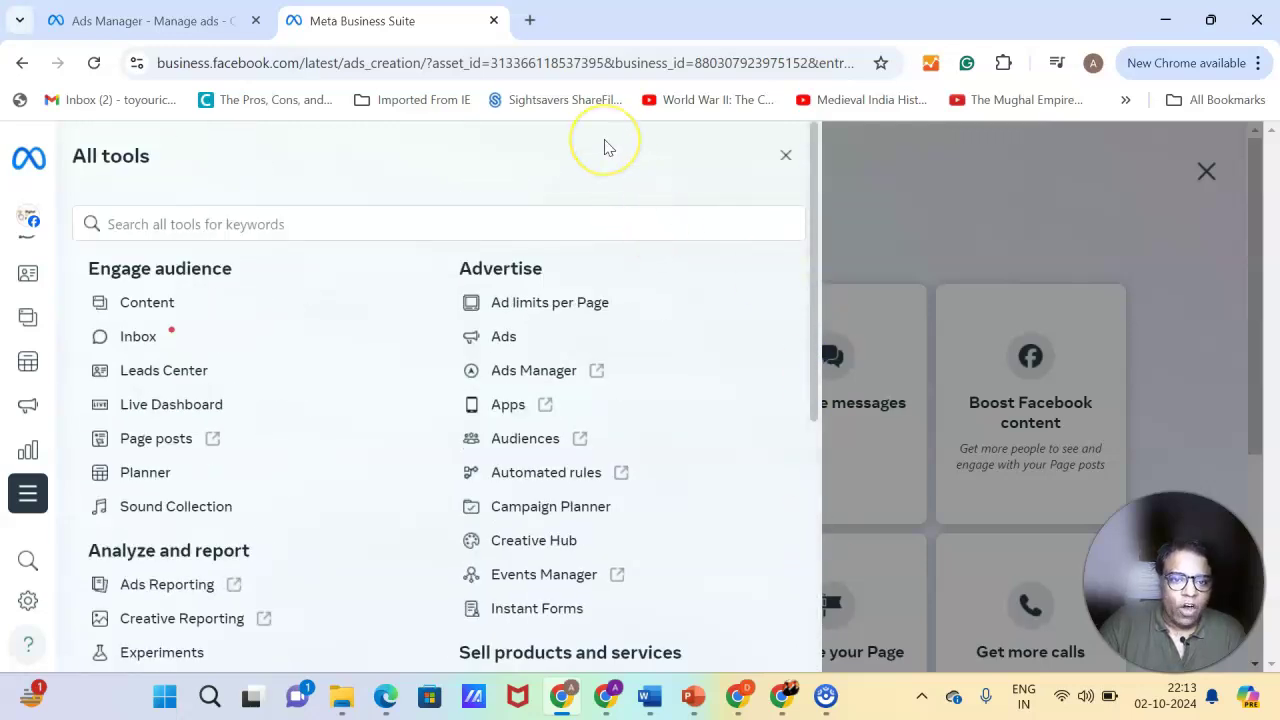